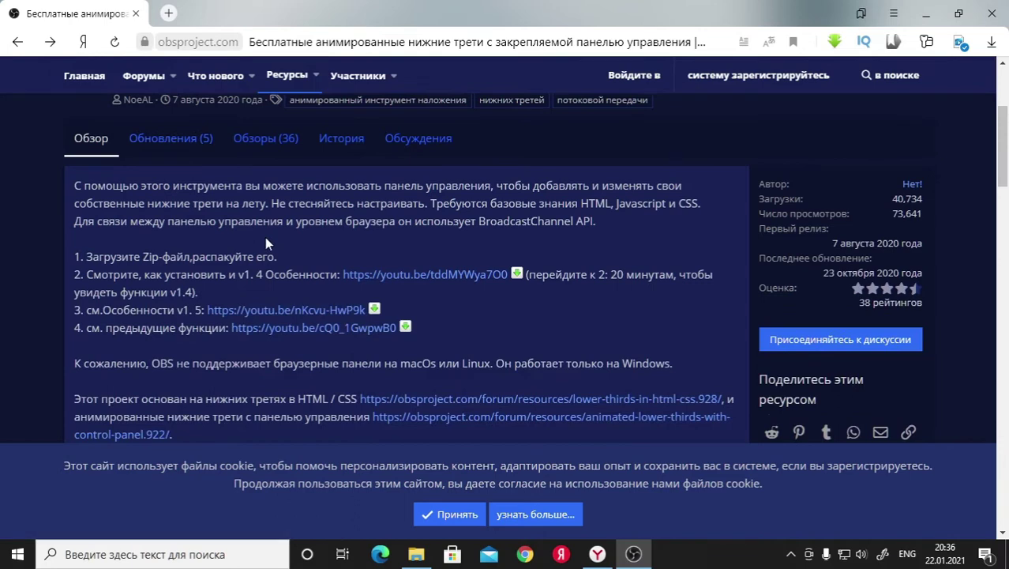
Download the animated lower thirds v. 1.5 archive from its OBS forum resource page
scroll(265, 237, "up", 2)
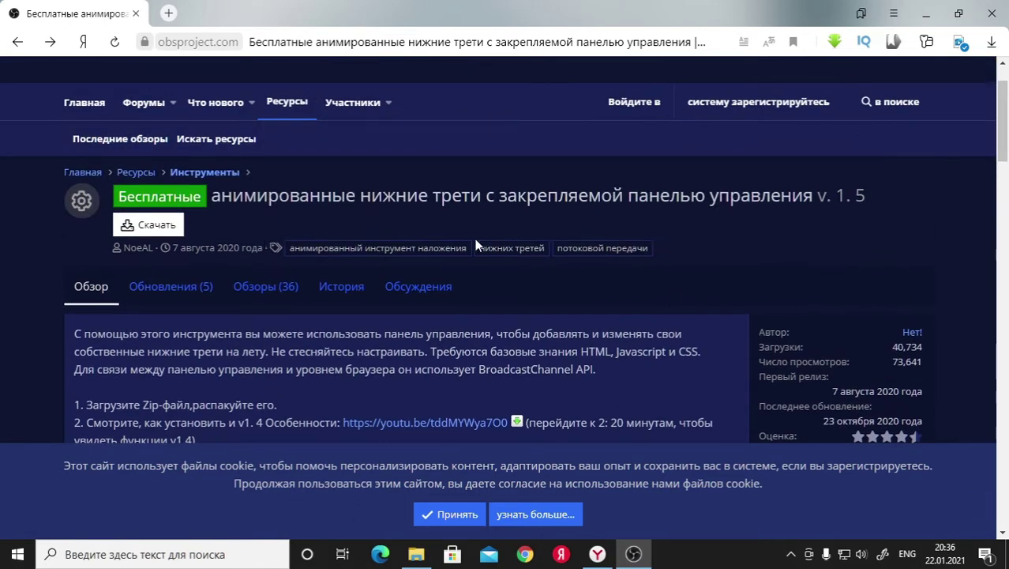
left_click(136, 226)
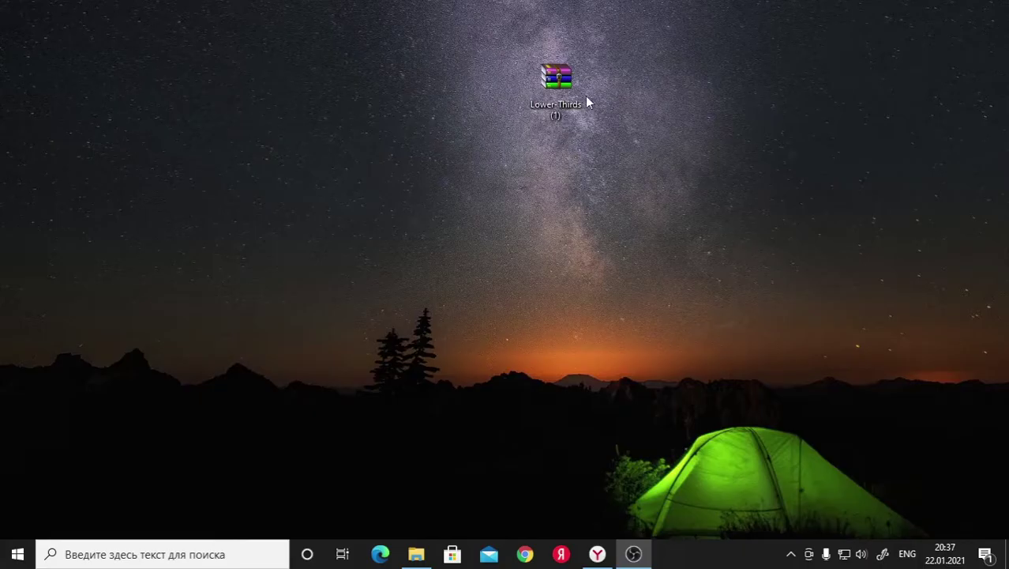
Extract the Lower-Thirds folder from the downloaded archive to the desktop, replacing the existing files
left_click_drag(664, 133, 645, 136)
double_click(647, 139)
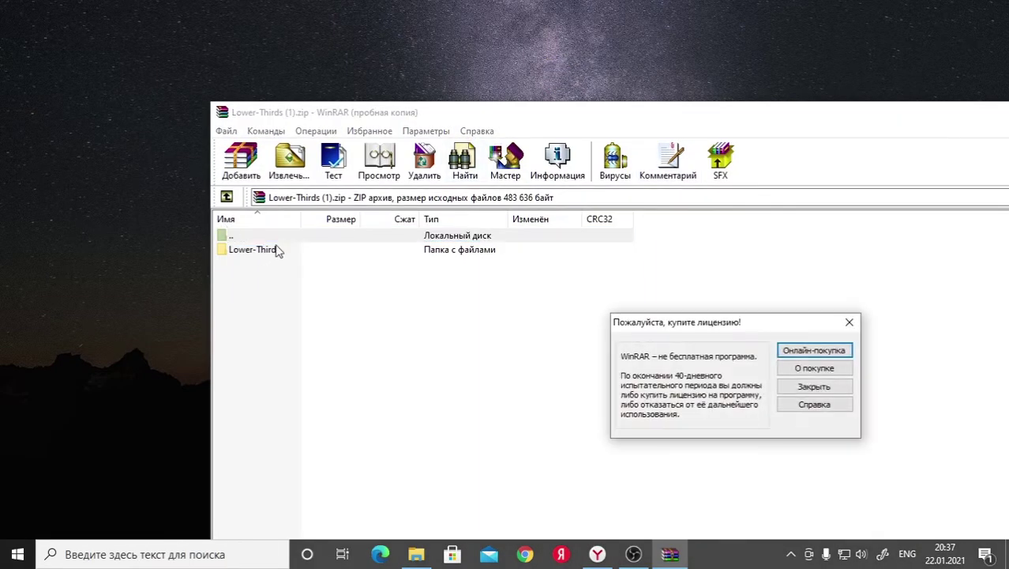
left_click(847, 322)
left_click_drag(277, 251, 158, 253)
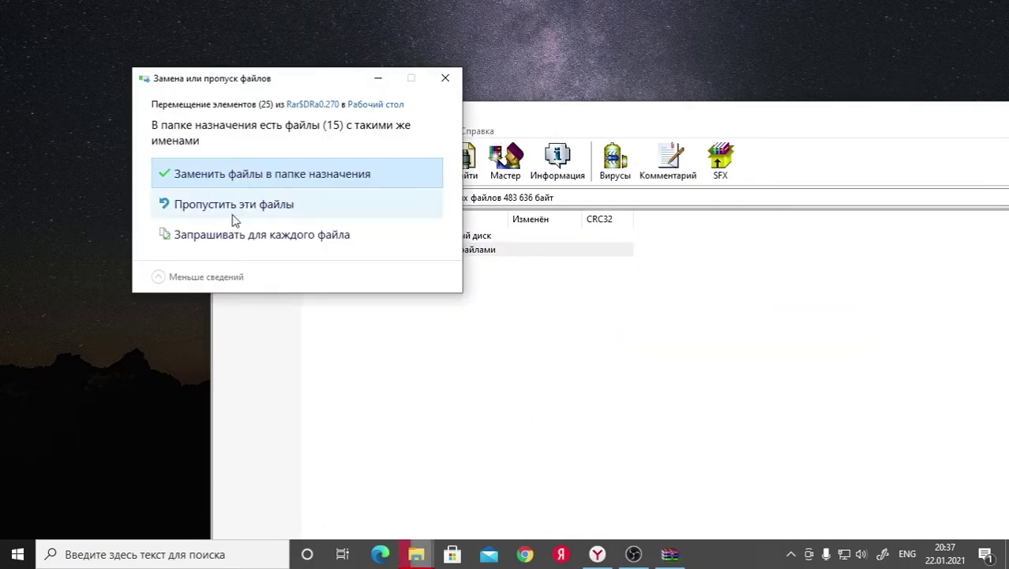
left_click(264, 177)
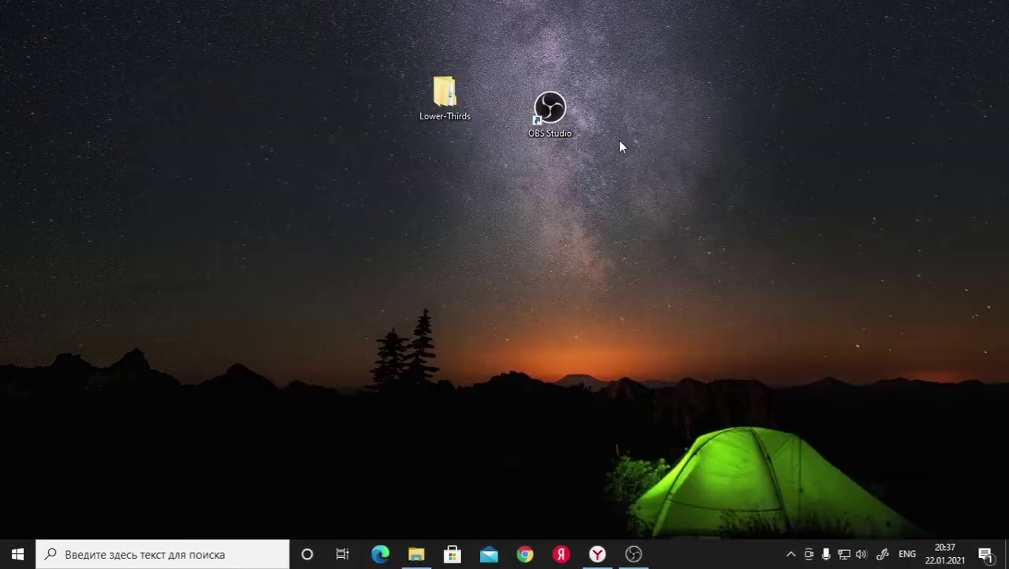
Move the Lower-Thirds folder aside on the desktop and open the obs-studio installation folder through the OBS Studio shortcut's file location
left_click_drag(445, 95, 304, 100)
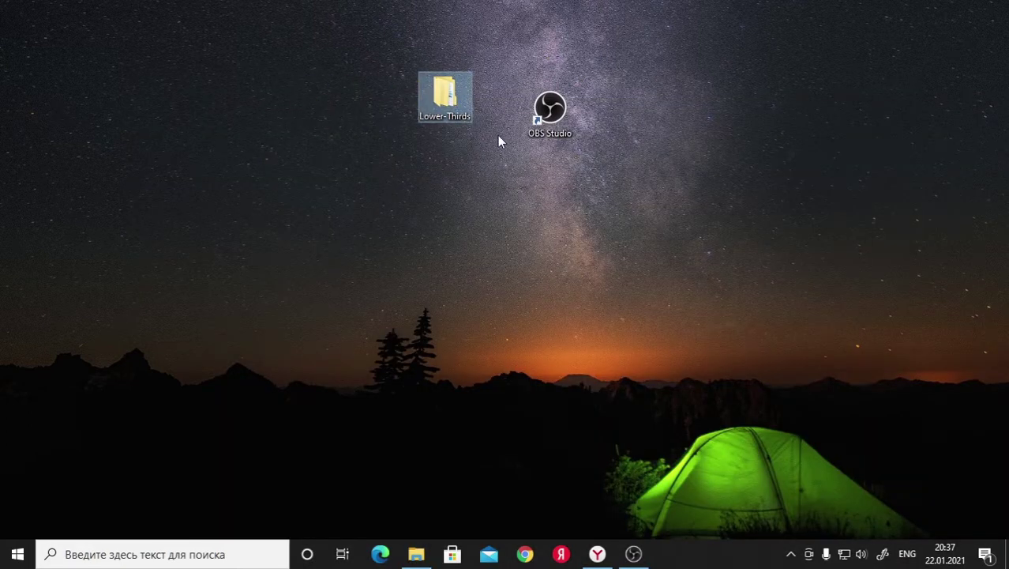
left_click(551, 114)
right_click(550, 115)
left_click(596, 139)
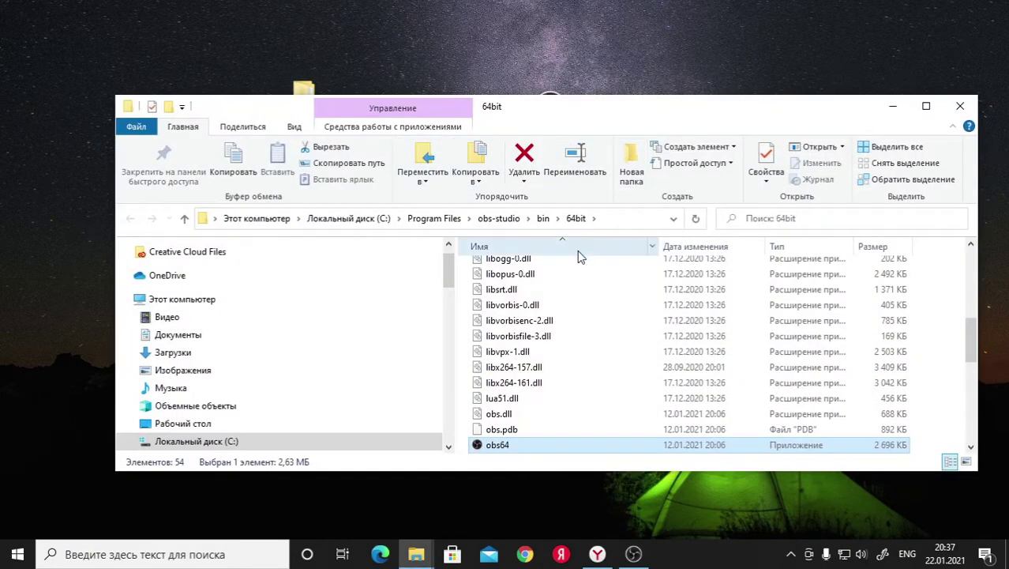
scroll(578, 250, "up", 6)
left_click(493, 221)
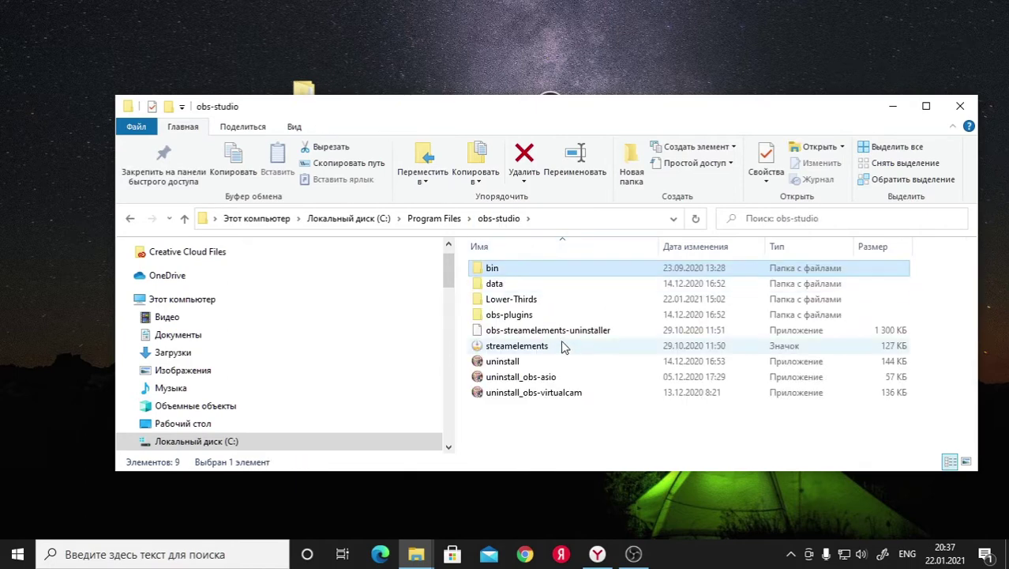
Delete the old Lower-Thirds folder from obs-studio and move in the newly extracted one from the desktop
left_click(514, 300)
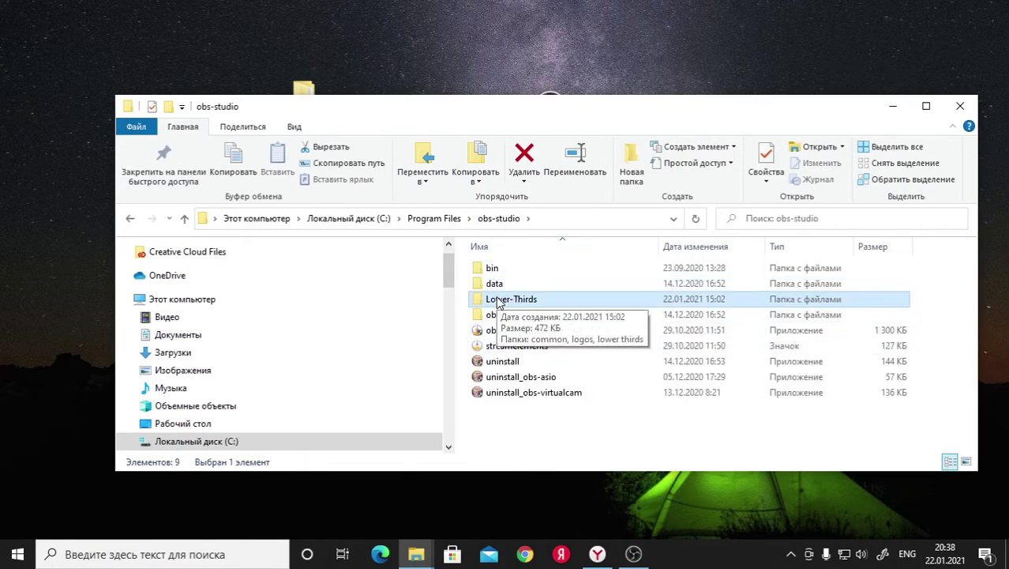
key("Delete")
key("Return")
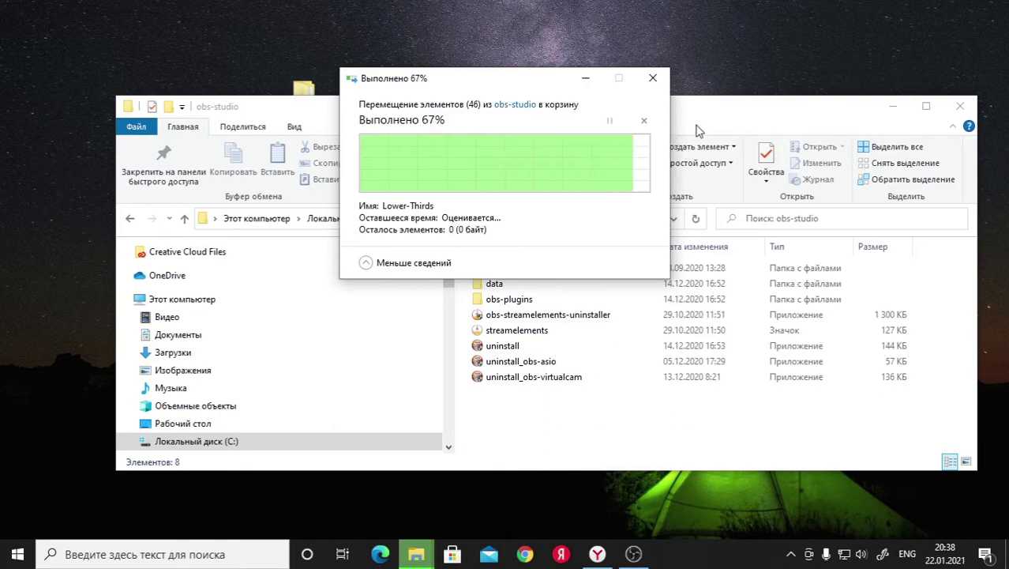
left_click_drag(304, 99, 896, 438)
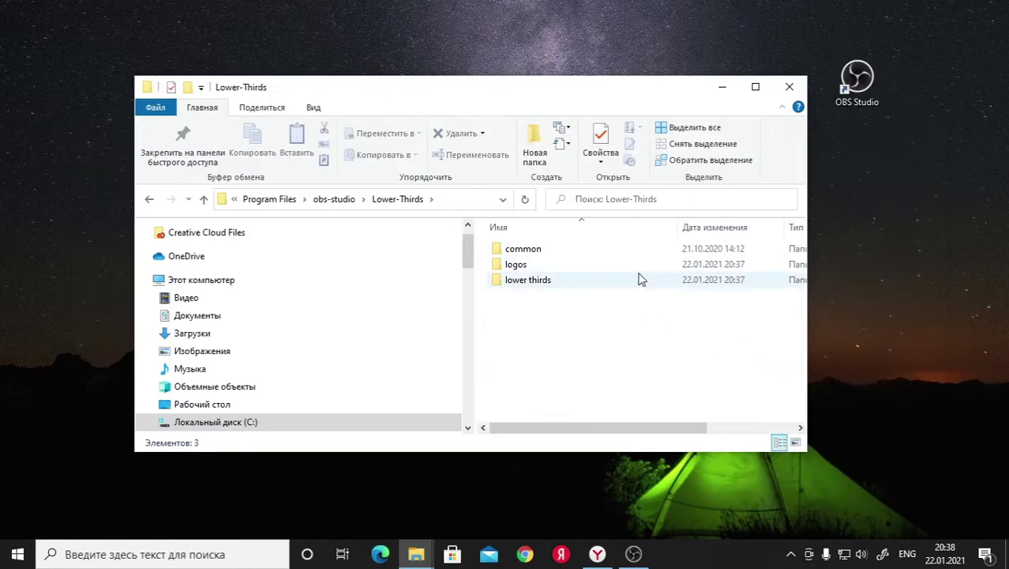
right_click(859, 327)
left_click(865, 383)
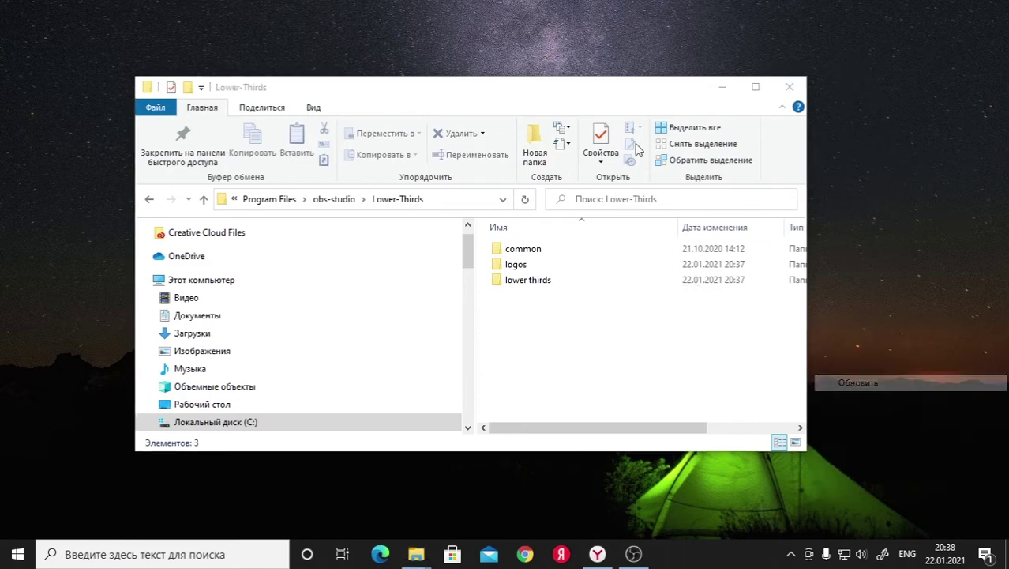
Display the full path of the Lower-Thirds folder inside obs-studio and minimize its window
left_click_drag(594, 92, 580, 94)
left_click(452, 207)
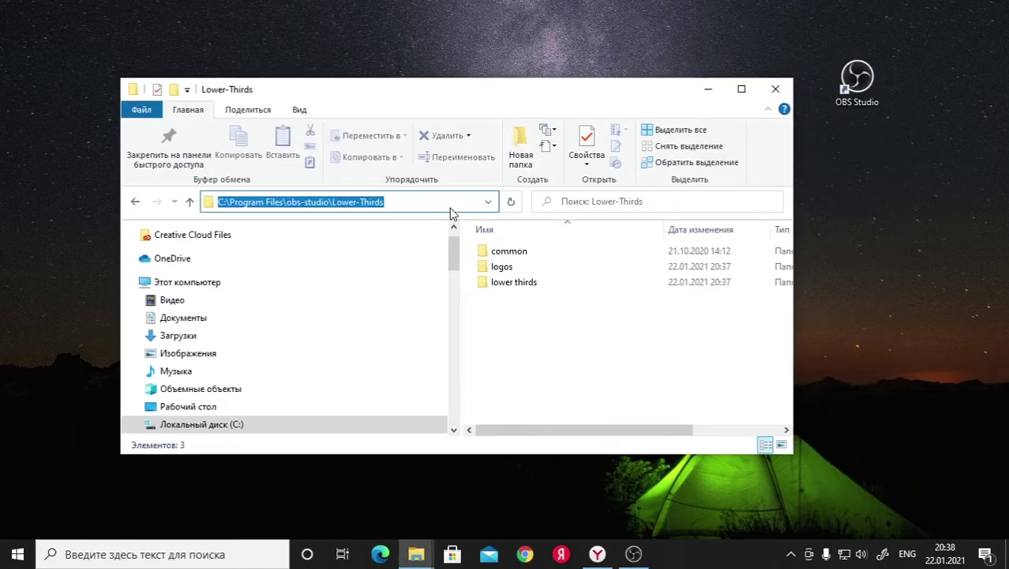
left_click(713, 95)
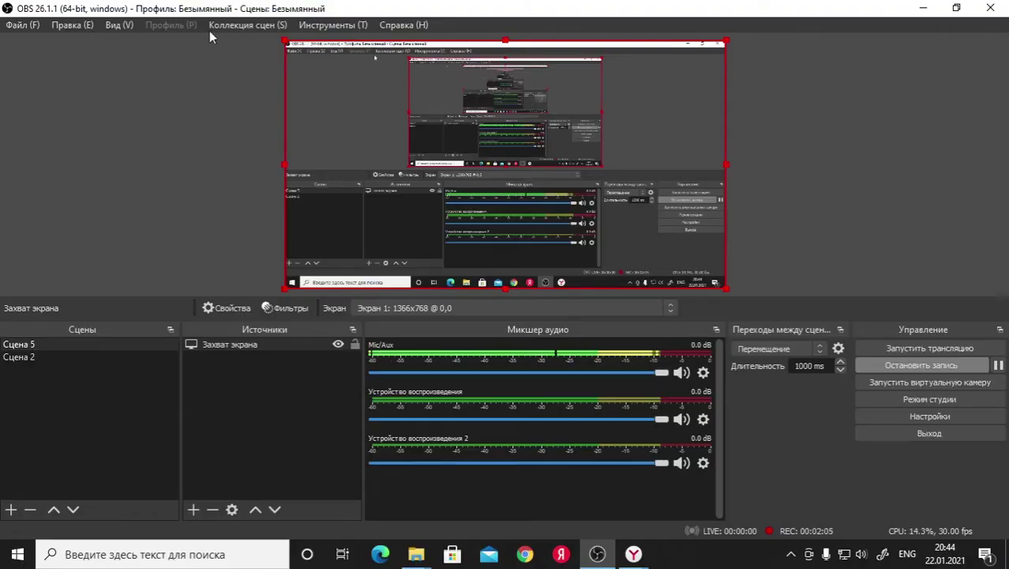
Open the custom browser docks settings in OBS and delete the existing lover dock entry
left_click(233, 24)
mouse_move(116, 30)
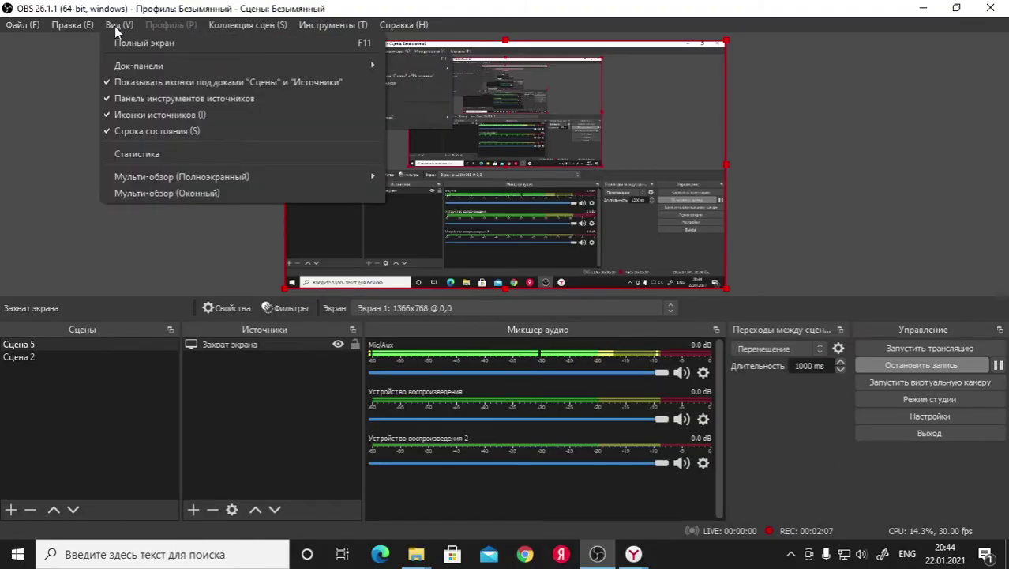
mouse_move(277, 65)
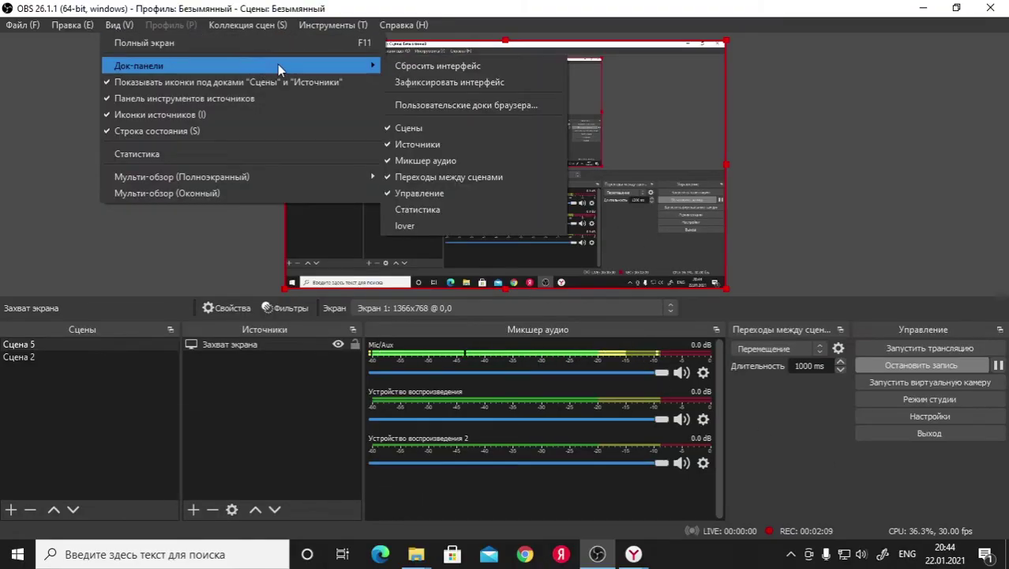
left_click(442, 105)
left_click_drag(444, 136, 536, 121)
left_click(861, 193)
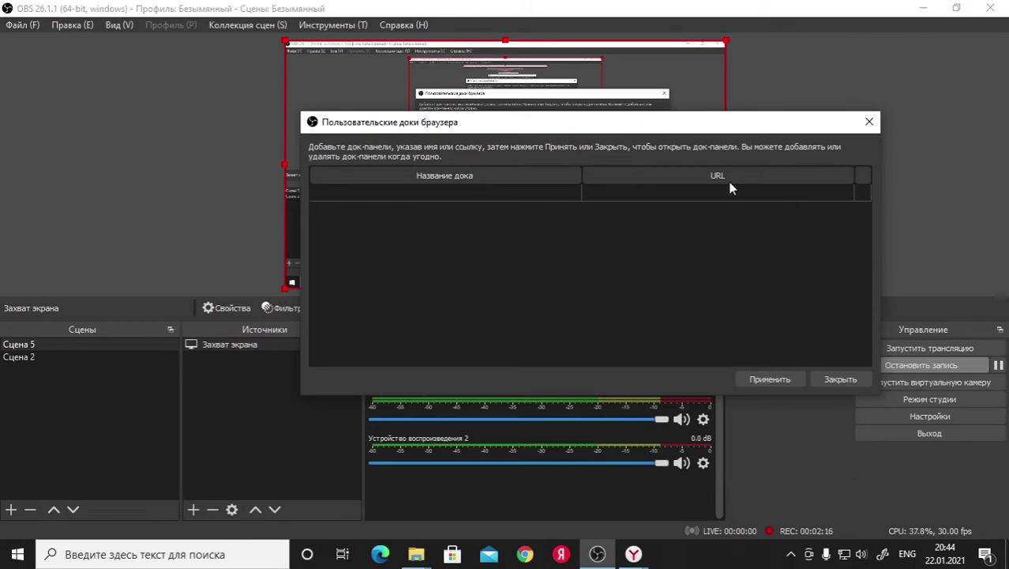
Open the lower thirds subfolder of the desktop's Lower-Thirds folder and copy its full path
left_click(930, 10)
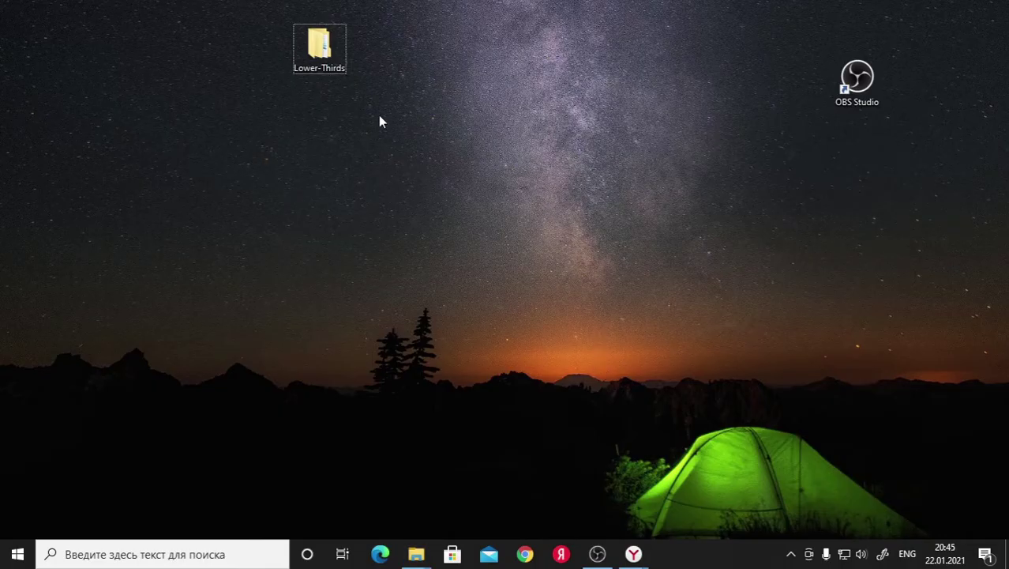
left_click_drag(333, 56, 332, 89)
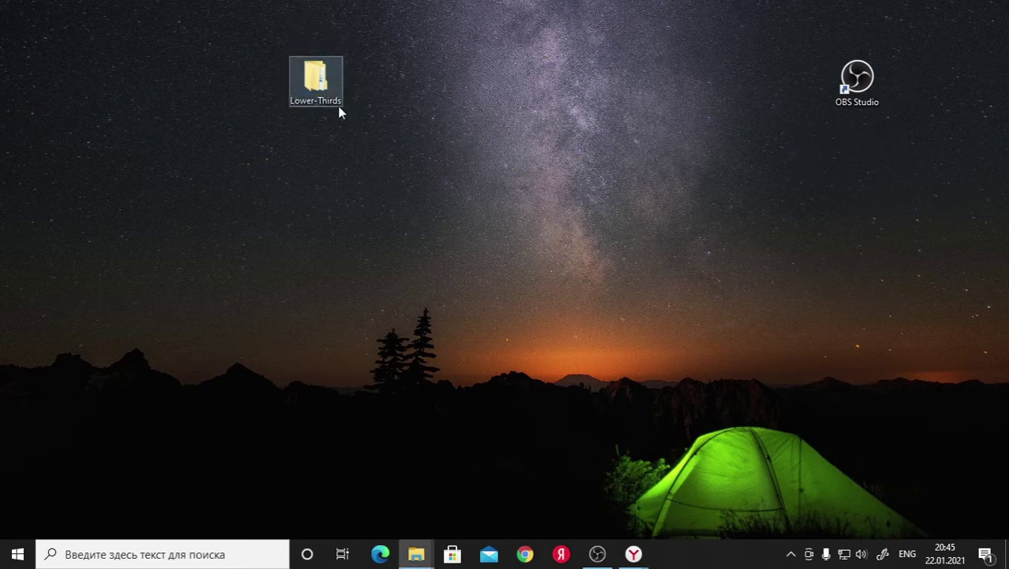
double_click(320, 85)
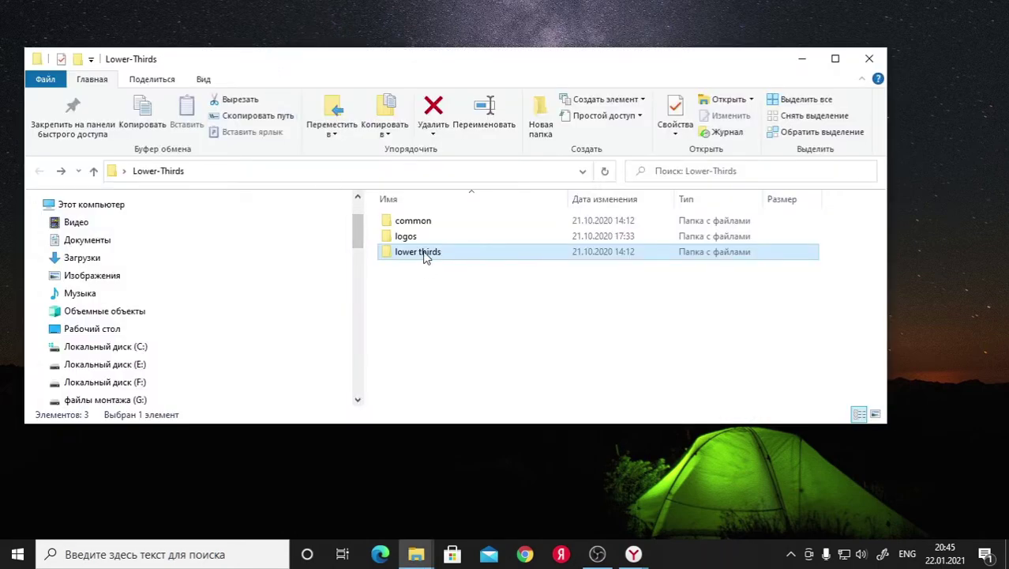
double_click(424, 253)
left_click_drag(437, 63, 417, 45)
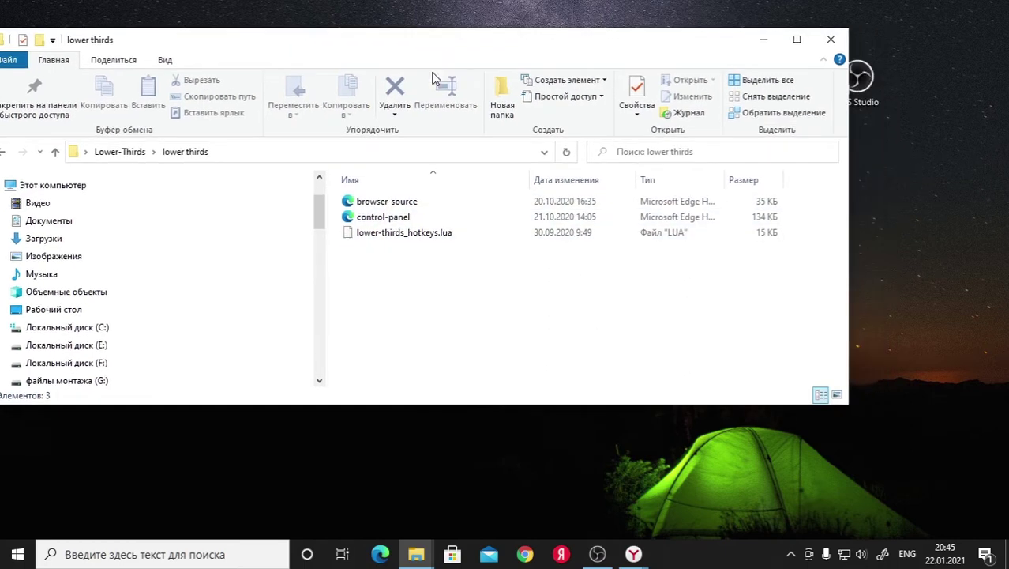
left_click(406, 225)
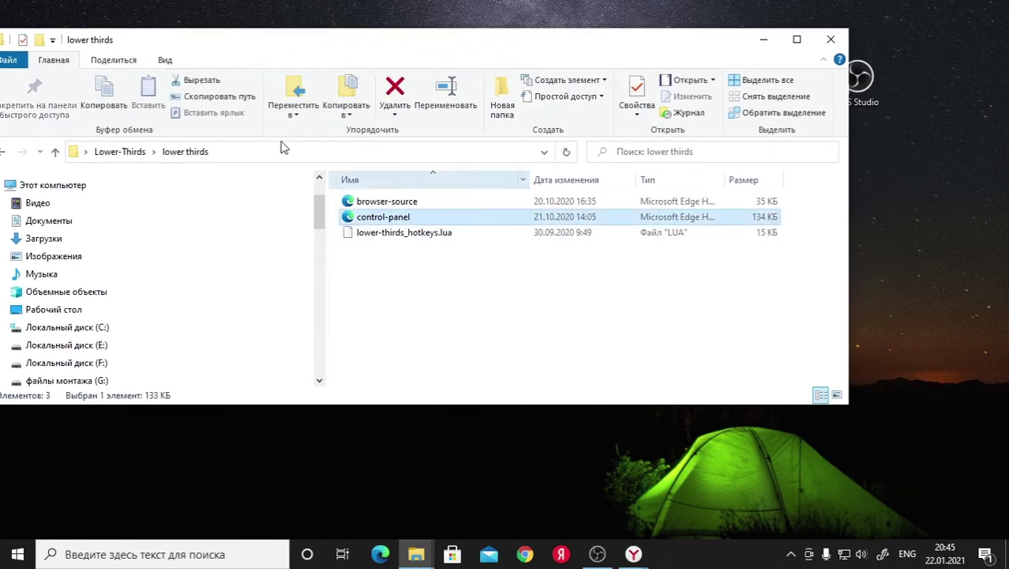
left_click(271, 151)
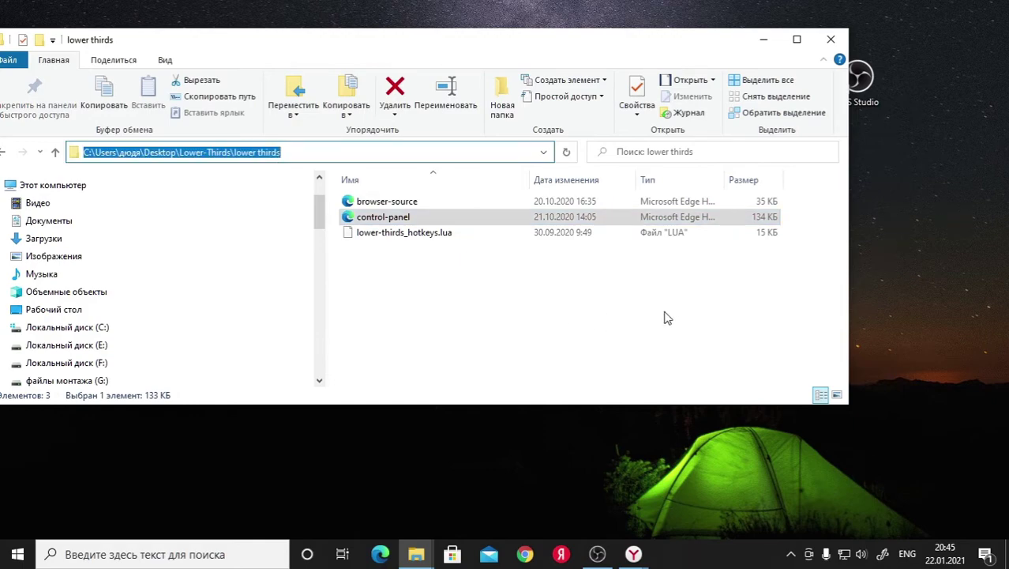
left_click(911, 324)
Back in OBS, add a custom browser dock named LOVER with the copied lower thirds folder path as its URL
key("alt+Tab")
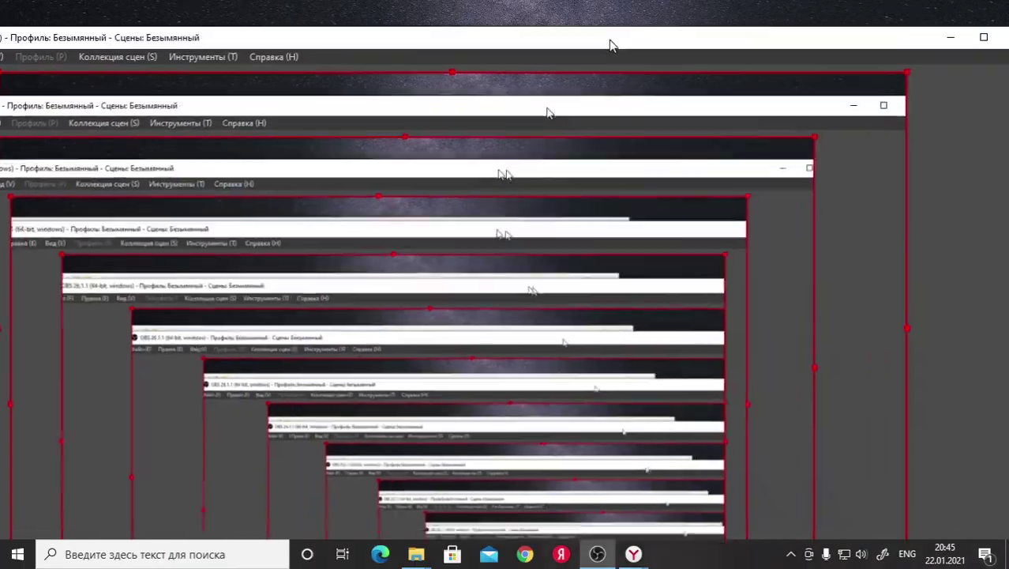
double_click(610, 45)
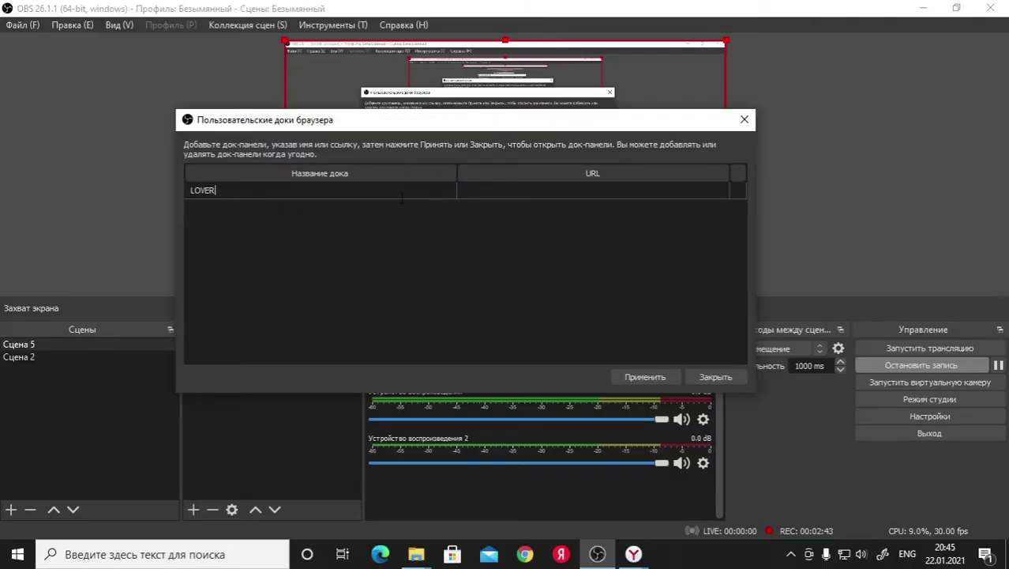
double_click(486, 190)
type("C:\\Users\\дюдя\\Desktop\\Lower-Thirds\\lower thirds")
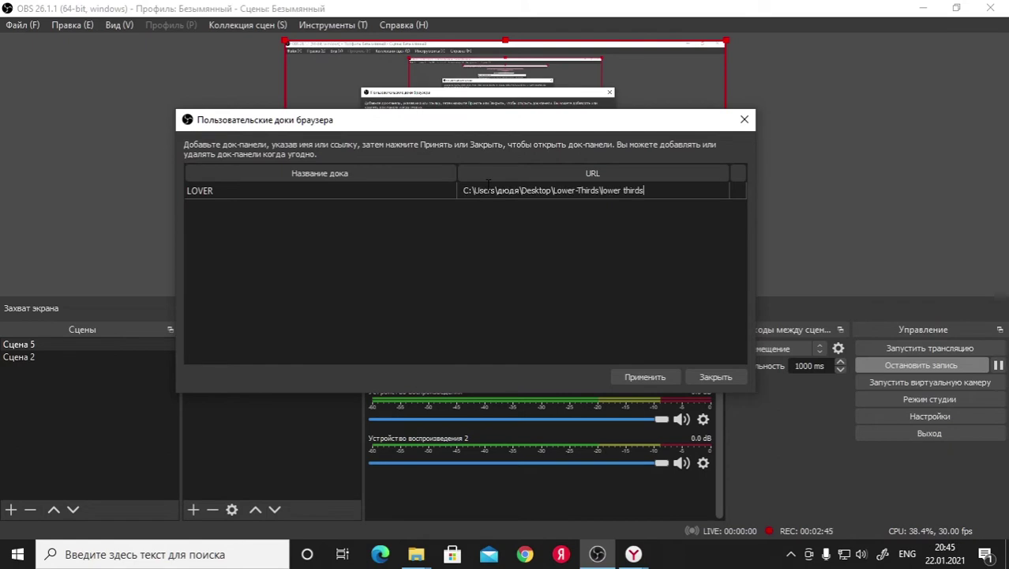
key("Return")
Copy the name of the control-panel file from the lower thirds folder without renaming the file
mouse_move(416, 554)
left_click(489, 482)
left_click(380, 218)
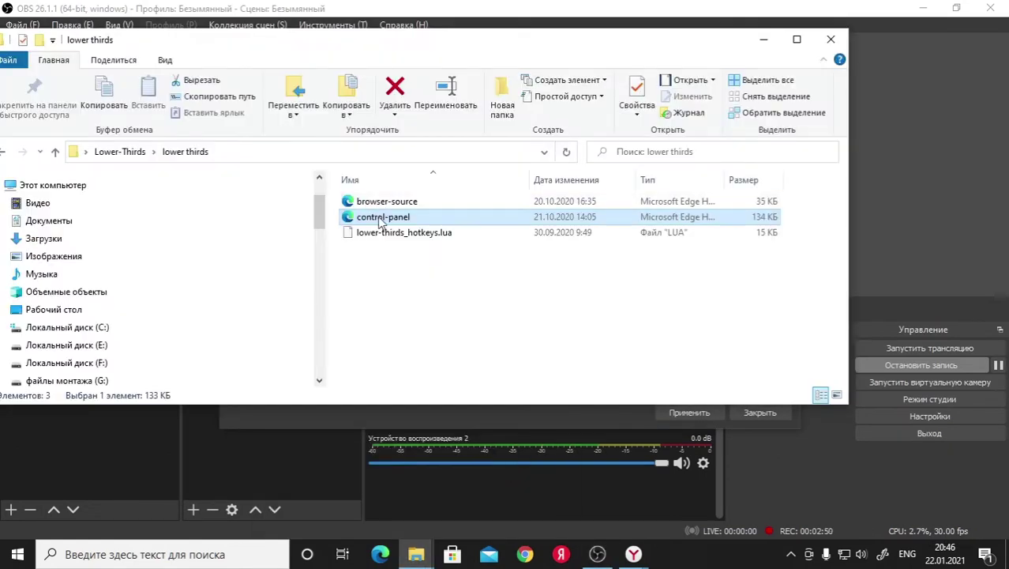
right_click(380, 224)
left_click(476, 503)
key("ctrl+c")
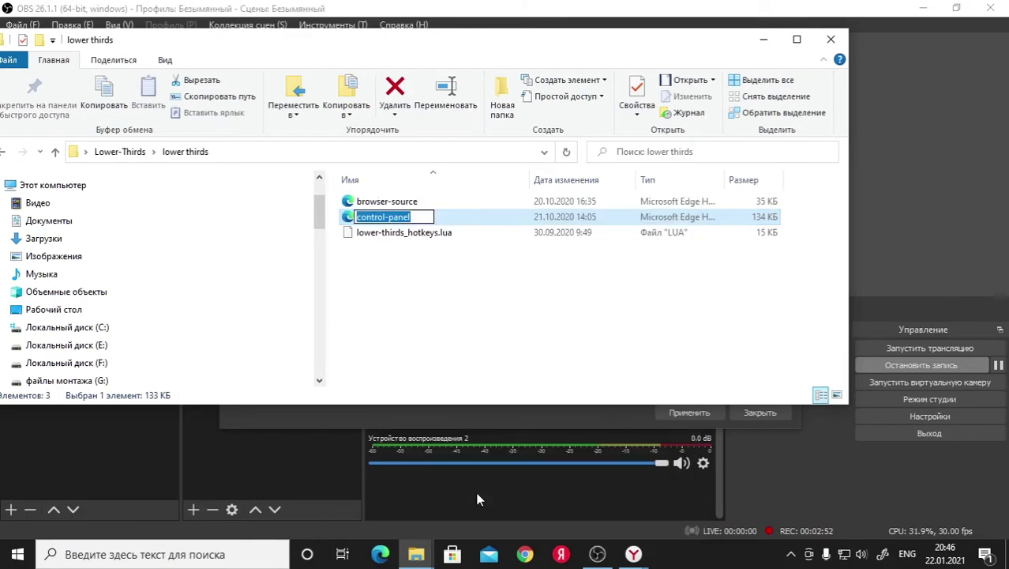
Append /control-panel to the LOVER dock's URL in OBS and apply the dock settings
key("alt+Tab")
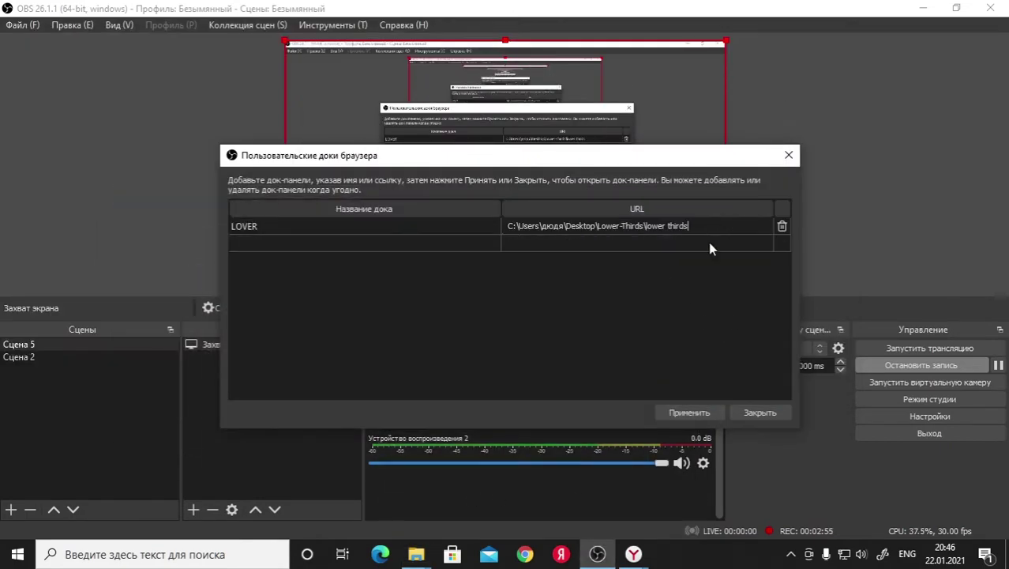
type("/")
key("ctrl+v")
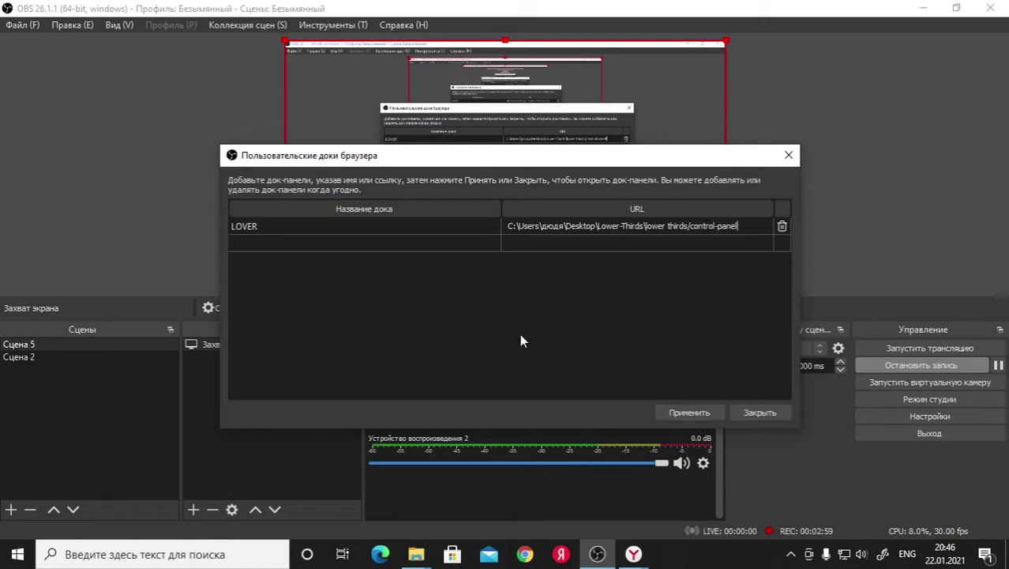
left_click(708, 409)
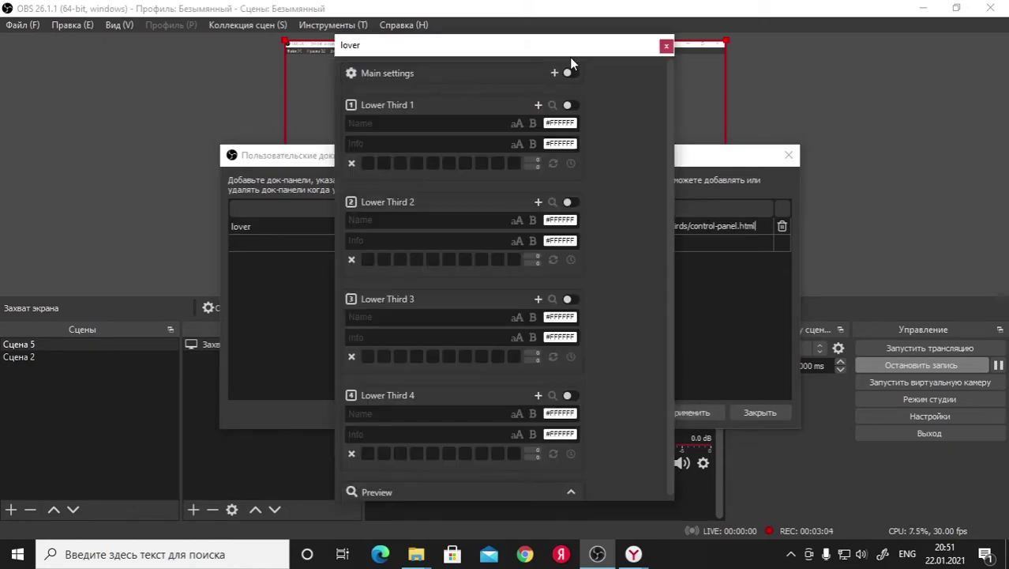
Apply the lover dock with its URL ending in control-panel.html and close the custom browser docks dialog
left_click(711, 161)
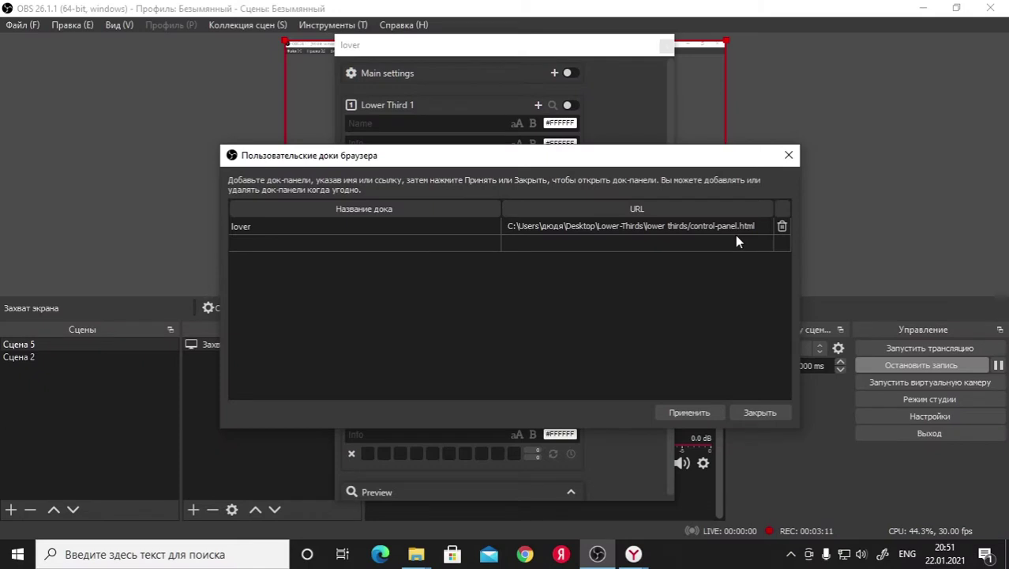
double_click(735, 232)
left_click(705, 411)
left_click(759, 412)
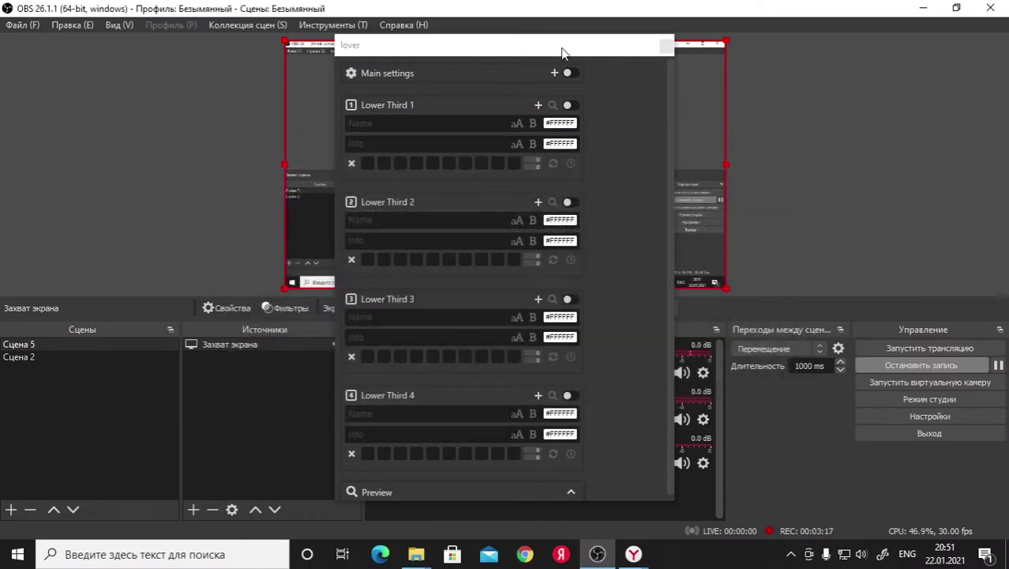
Dock the floating lover panel in the main OBS window, to the left of the preview
left_click_drag(541, 50, 1, 173)
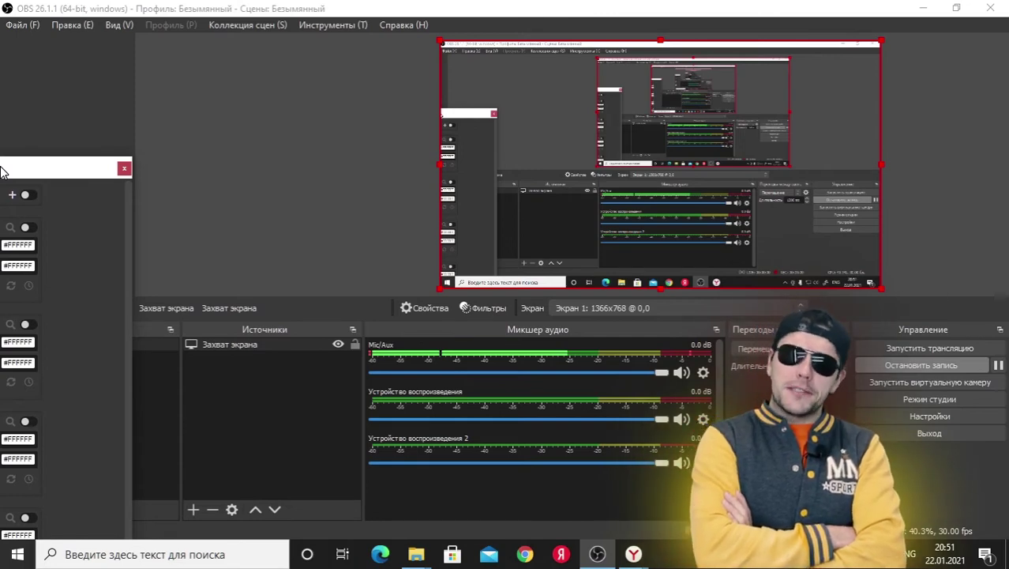
left_click_drag(1, 173, 48, 175)
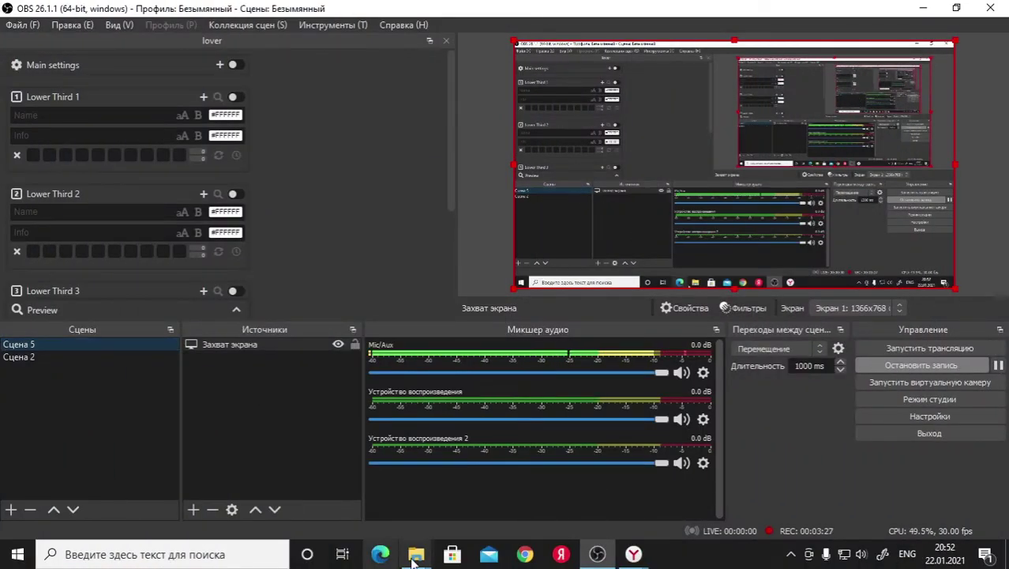
Bring up the lower thirds folder in File Explorer and examine browser-source.html's name and folder path without renaming the file
mouse_move(427, 558)
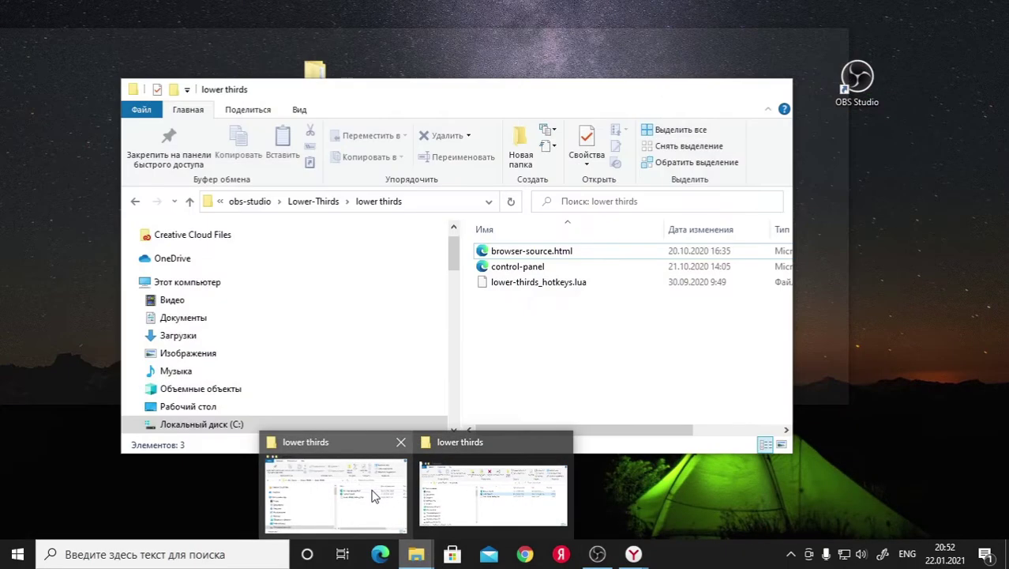
left_click(375, 496)
left_click(529, 251)
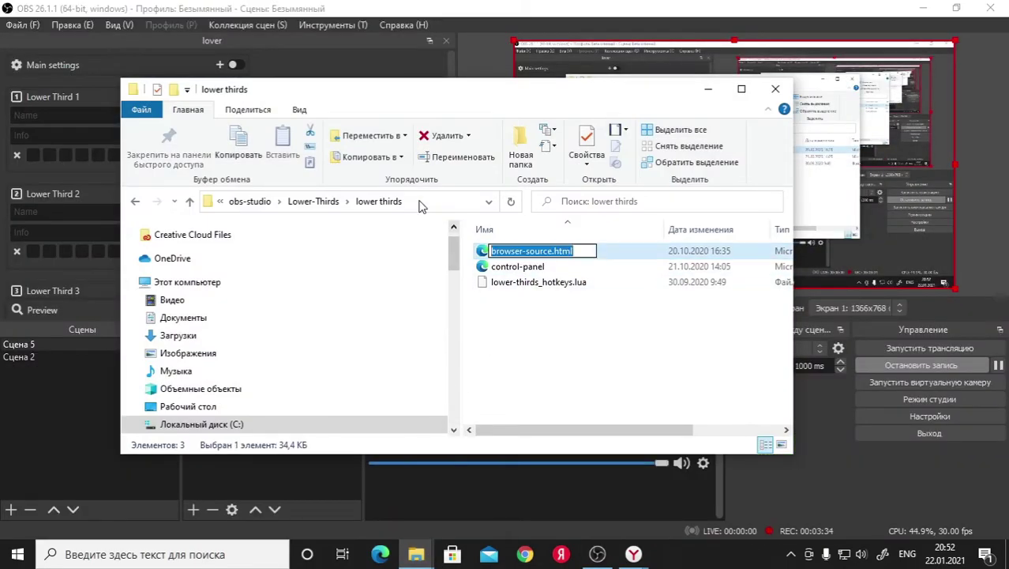
left_click(420, 202)
left_click(838, 458)
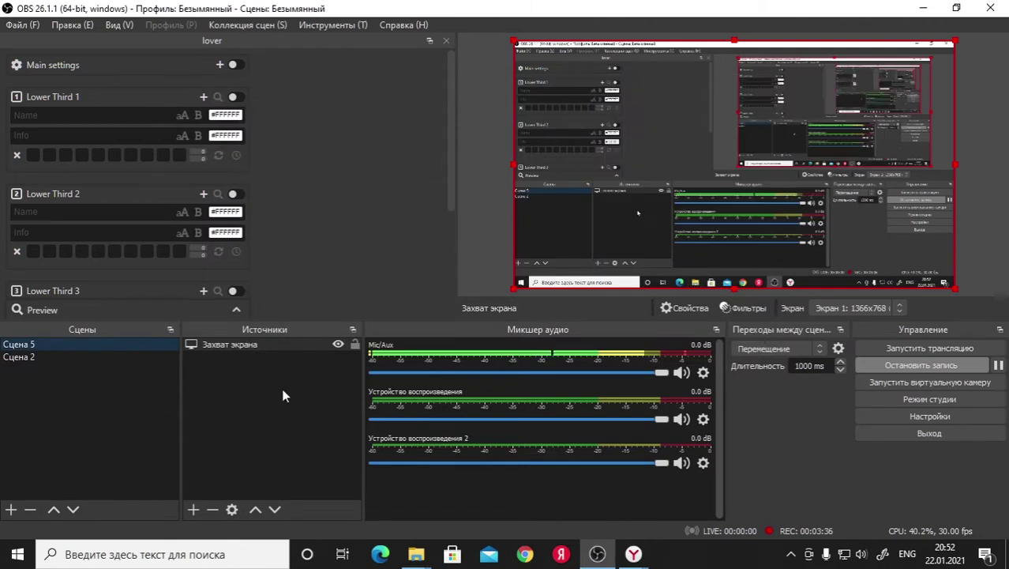
Add a new Browser source to Сцена 5 in OBS
right_click(282, 393)
mouse_move(294, 400)
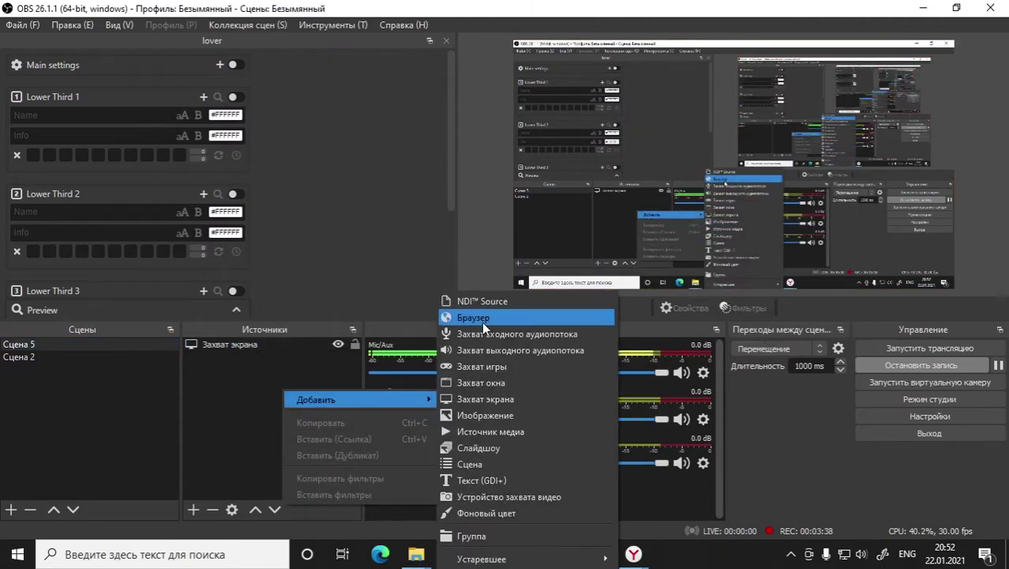
left_click(478, 318)
left_click(548, 376)
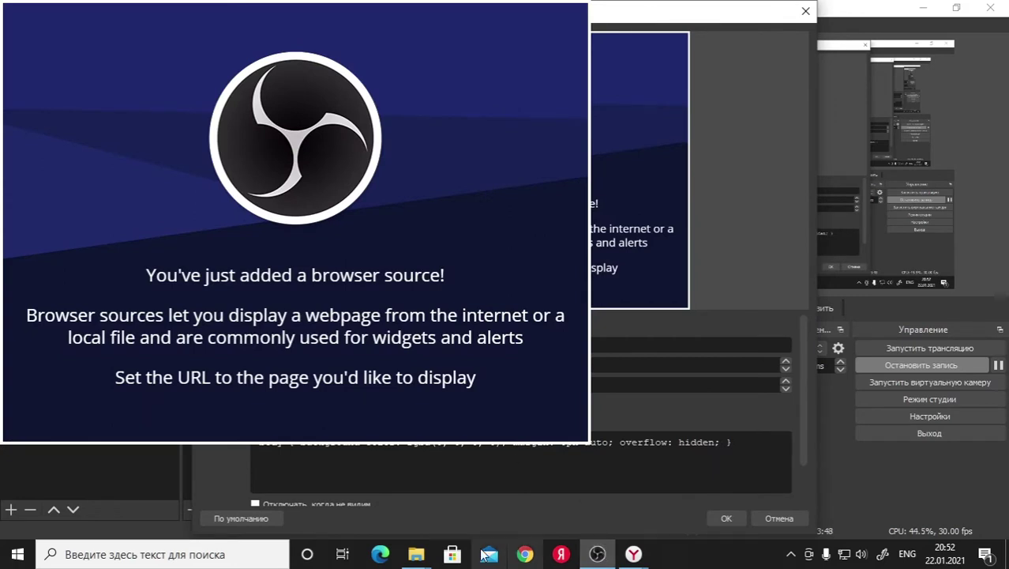
Use browser-source.html from the lower thirds folder as the Browser source's URL and set the width to 1920
left_click(469, 512)
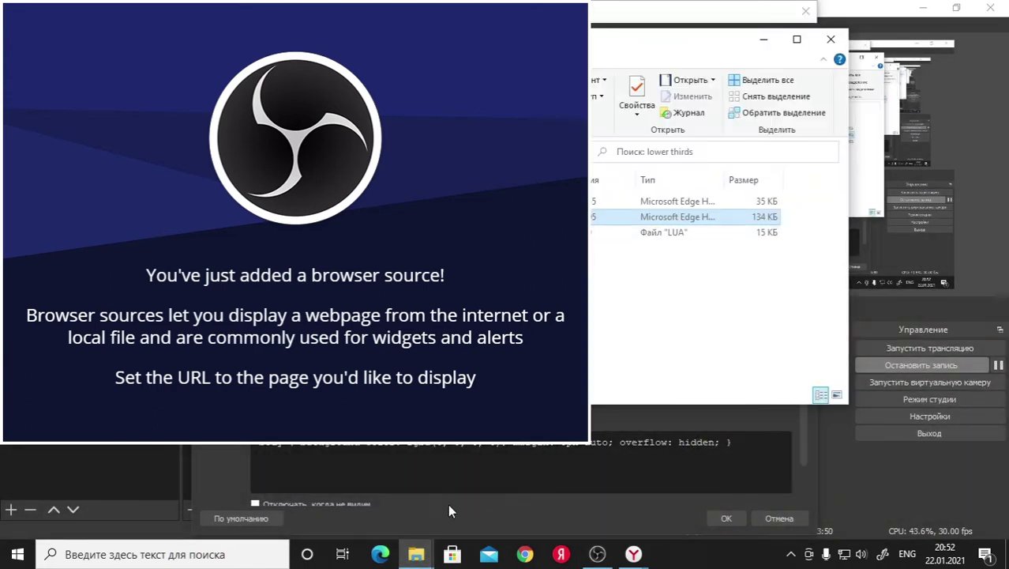
mouse_move(416, 554)
left_click(371, 505)
right_click(605, 251)
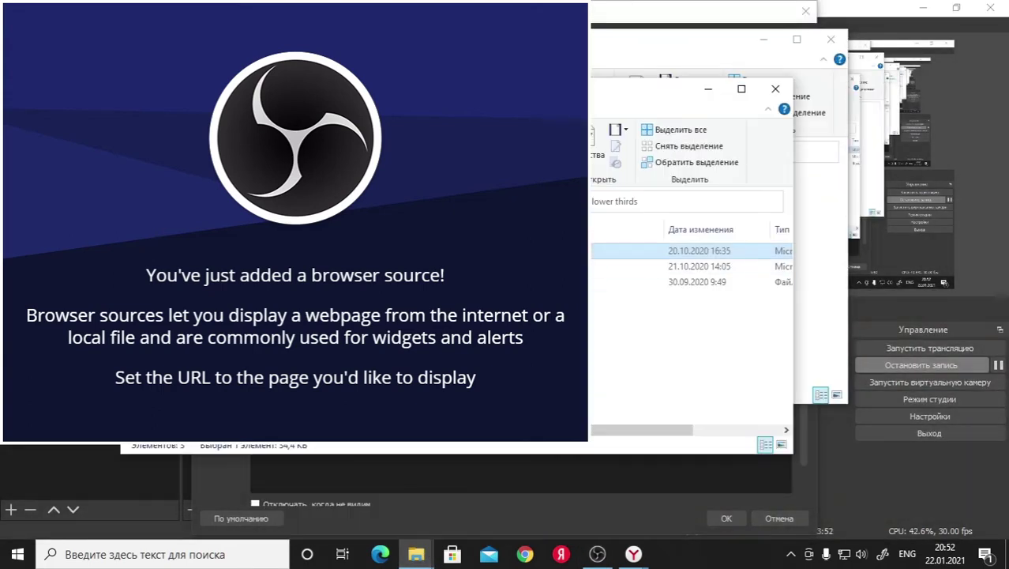
left_click(612, 505)
left_click(842, 502)
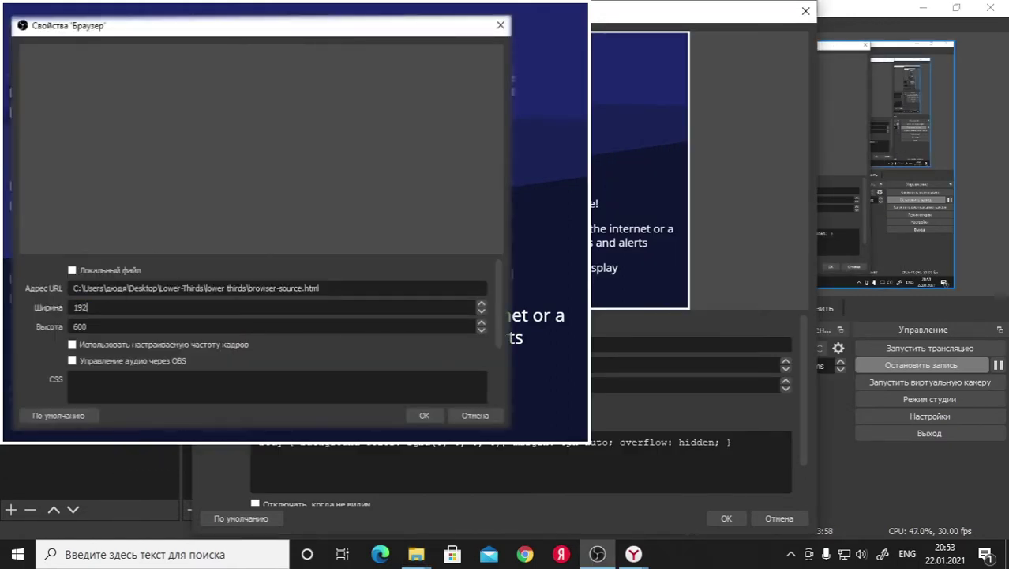
Keep the height at 600, toggle the shut-down-when-not-visible and refresh-when-scene-becomes-active options, and confirm the Browser source properties
left_click(229, 329)
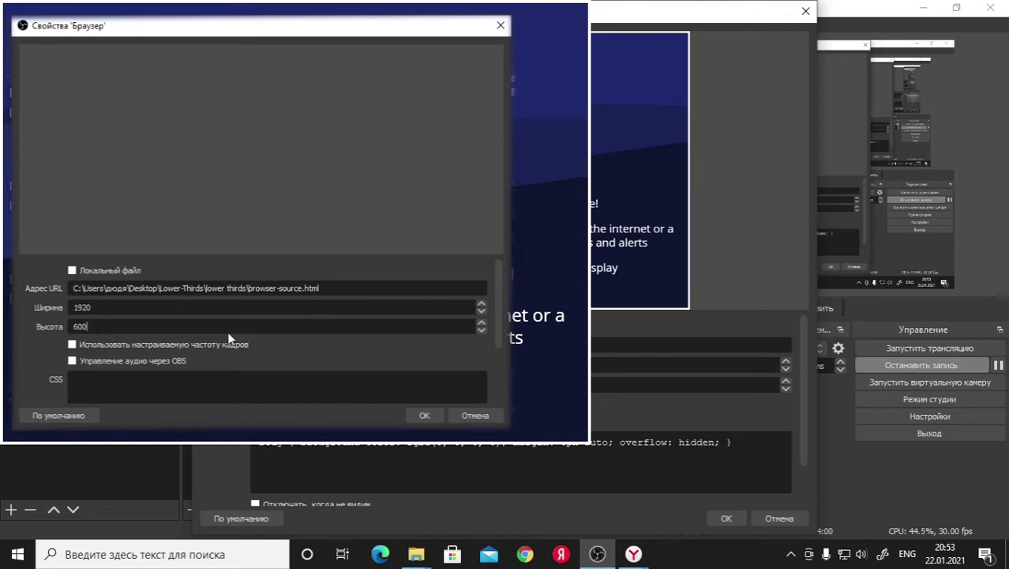
scroll(277, 332, "down", 2)
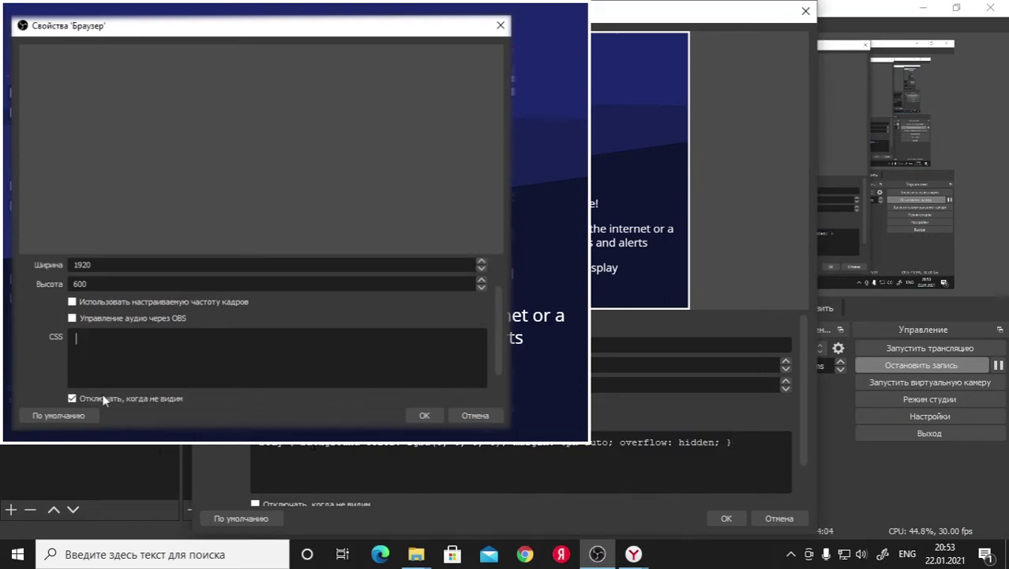
scroll(103, 394, "down", 1)
left_click(72, 356)
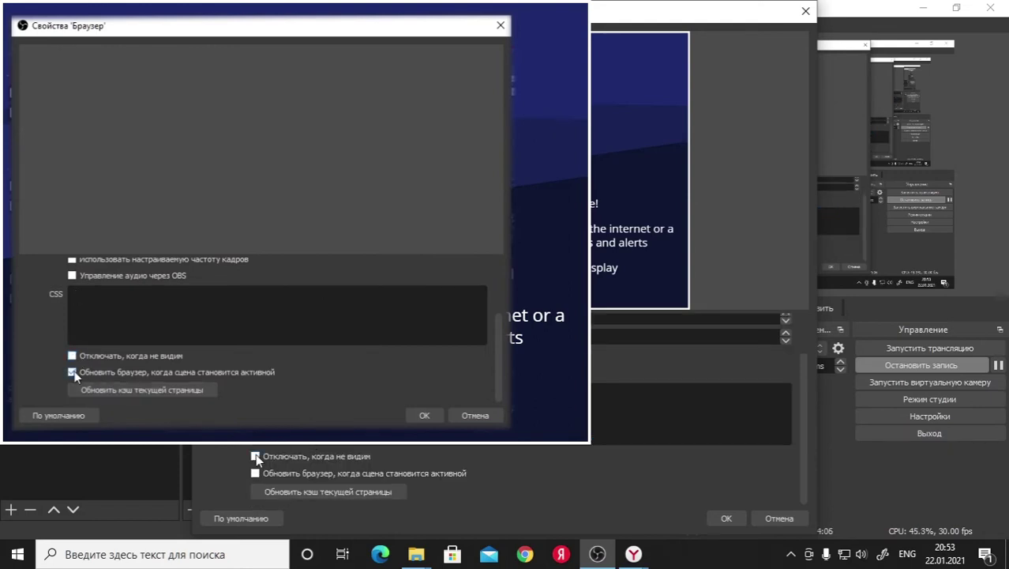
left_click(255, 456)
left_click(255, 473)
left_click(726, 518)
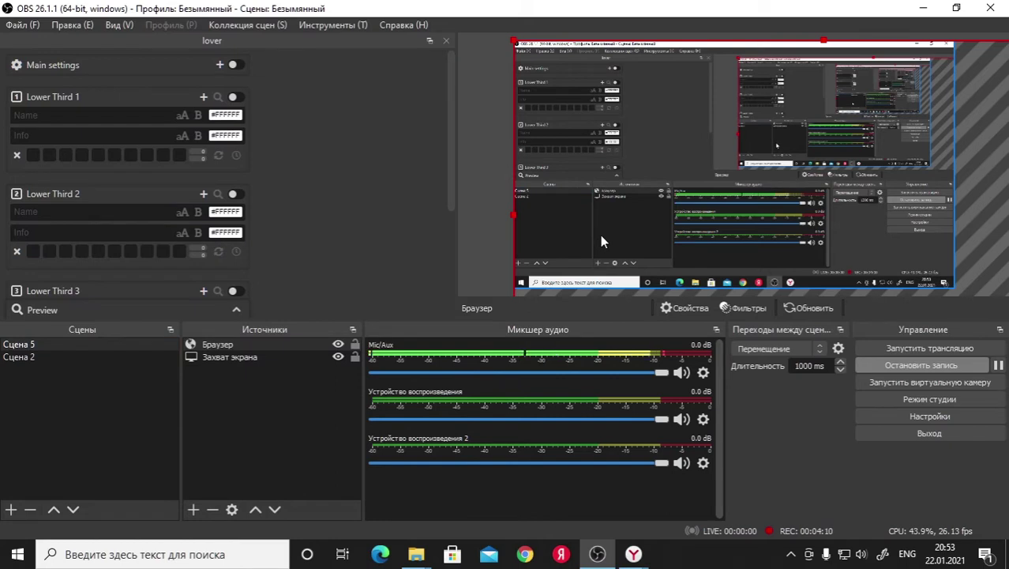
Scale the Browser source in the preview and anchor it at the lower-left corner of the canvas
key("Pause")
key("Pause")
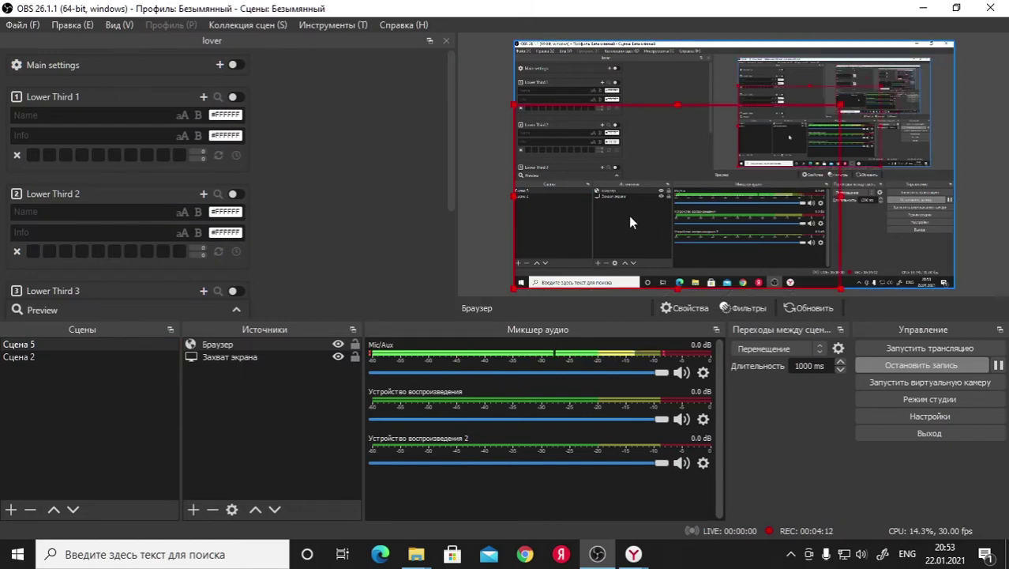
mouse_move(623, 141)
left_mouse_down()
mouse_move(643, 131)
mouse_move(617, 147)
left_mouse_up()
left_click_drag(840, 103, 866, 79)
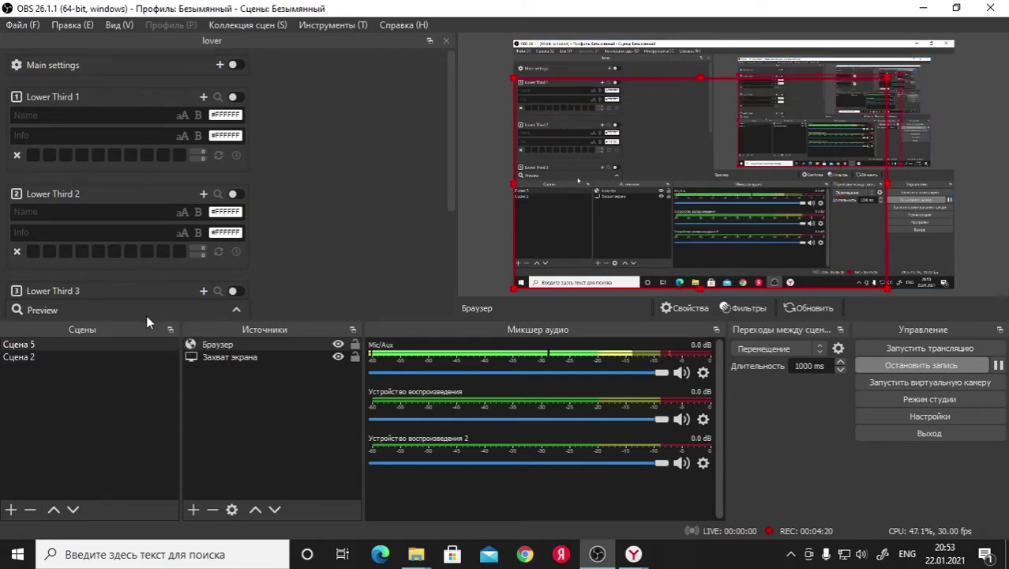
Make the lover panel taller and fill in Lower Third 1 with the name ПРИВЕТ and the info подпишись на канал
left_click_drag(147, 319, 132, 444)
scroll(171, 339, "down", 3)
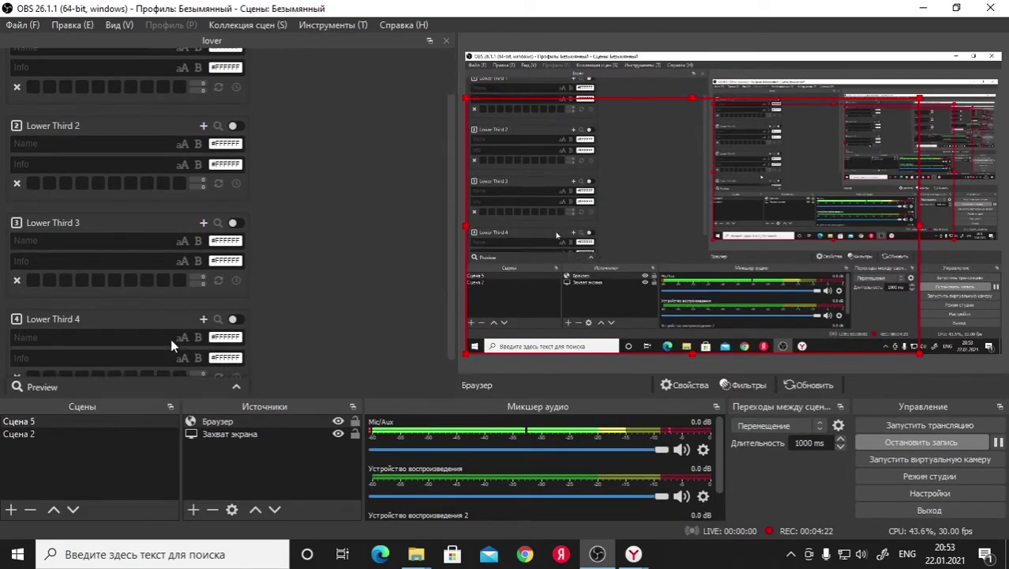
scroll(171, 338, "up", 3)
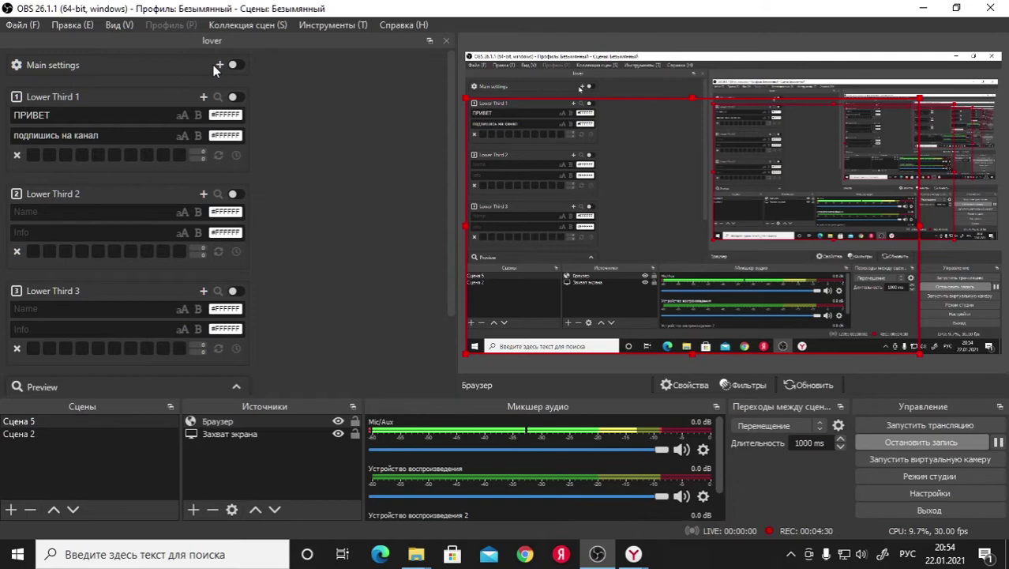
Expand the lover panel's main settings, examine the additional options, and collapse the extra options again
left_click(219, 65)
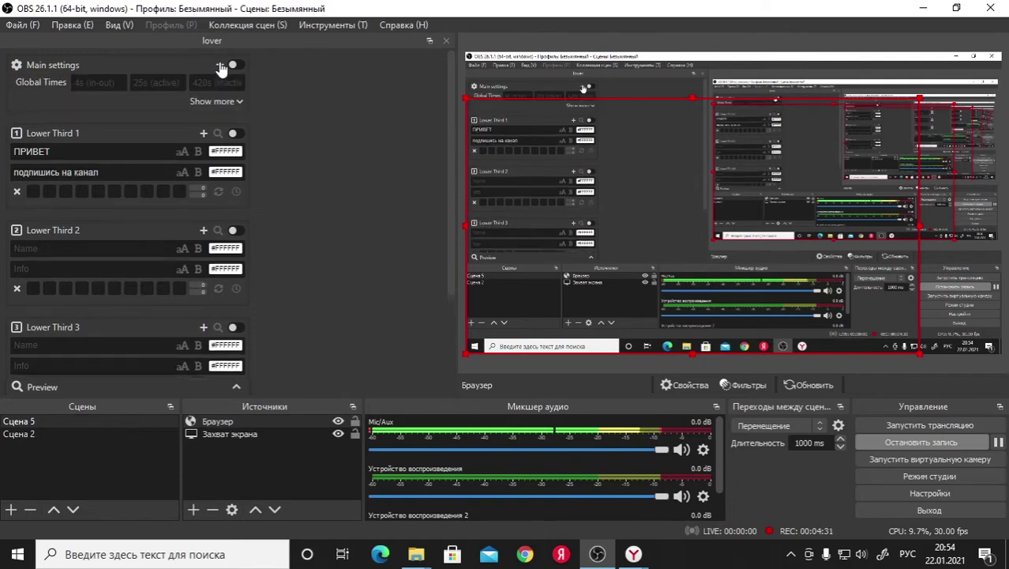
left_click(214, 102)
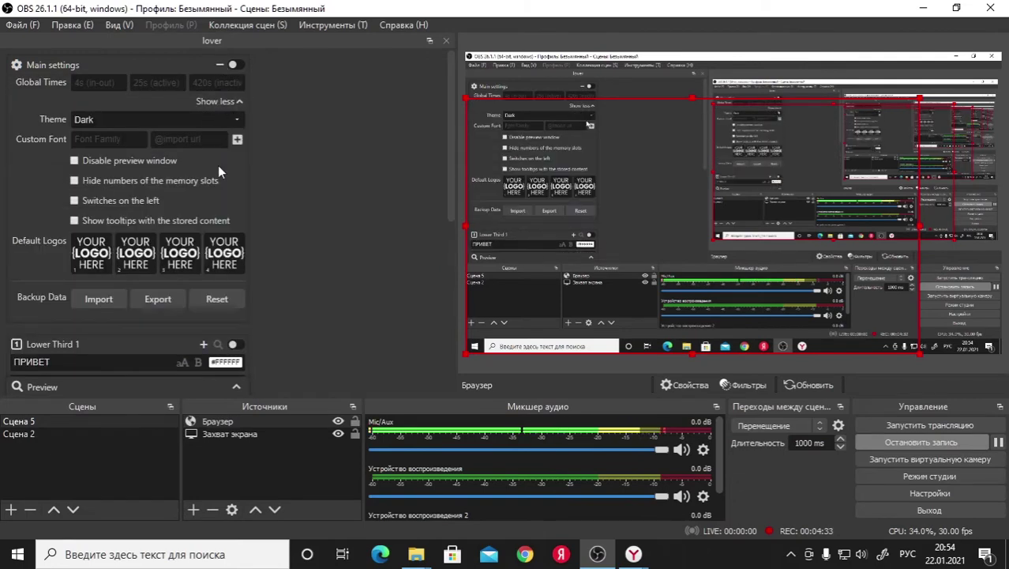
scroll(202, 200, "down", 5)
scroll(239, 156, "up", 3)
scroll(239, 156, "up", 3)
left_click(232, 102)
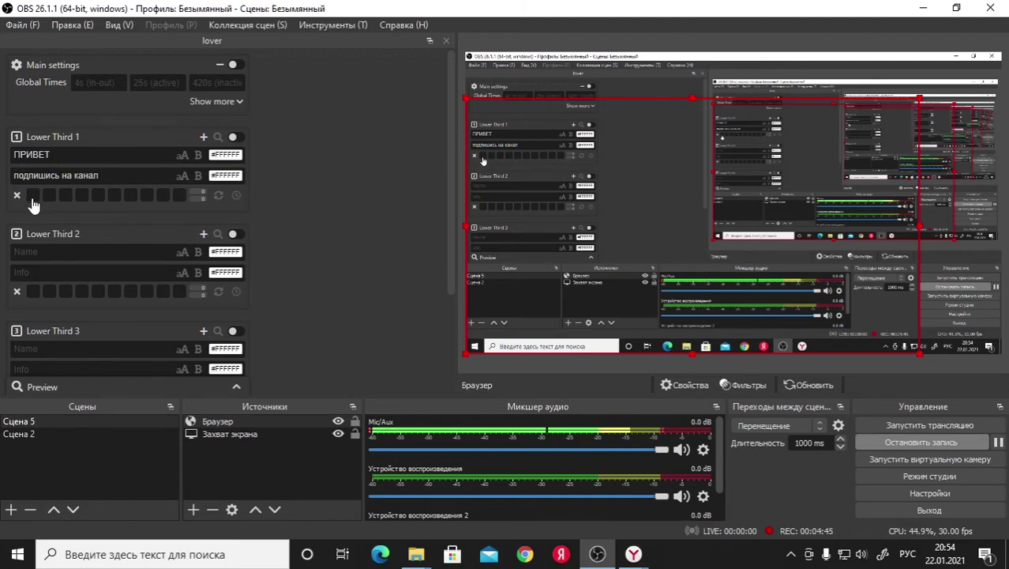
Turn on the main settings switch and the Lower Third 1 switch in the lover panel
left_click(61, 157)
left_click_drag(1, 154, 119, 180)
left_click(55, 155)
left_click(118, 180)
left_click(236, 65)
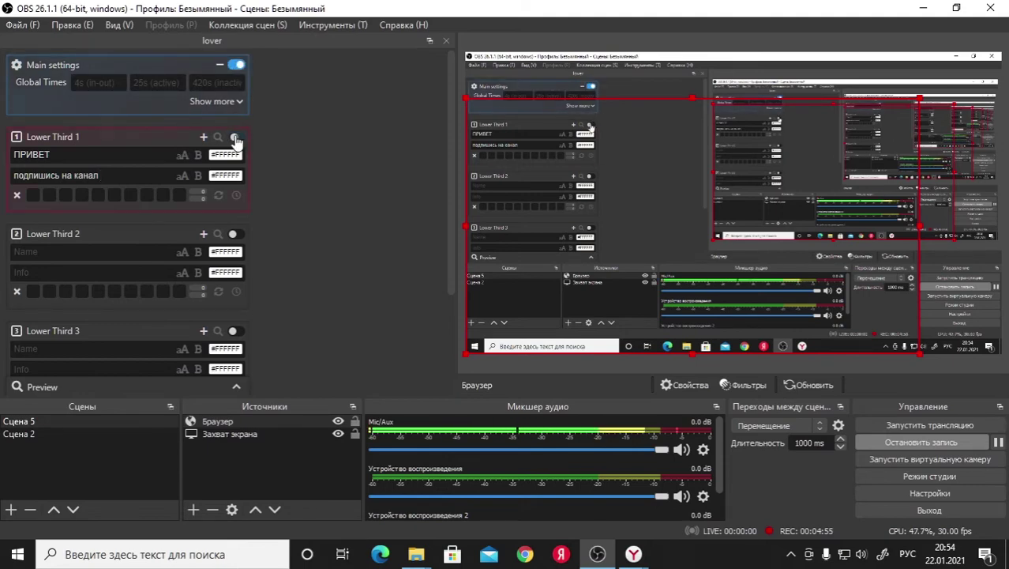
left_click(236, 139)
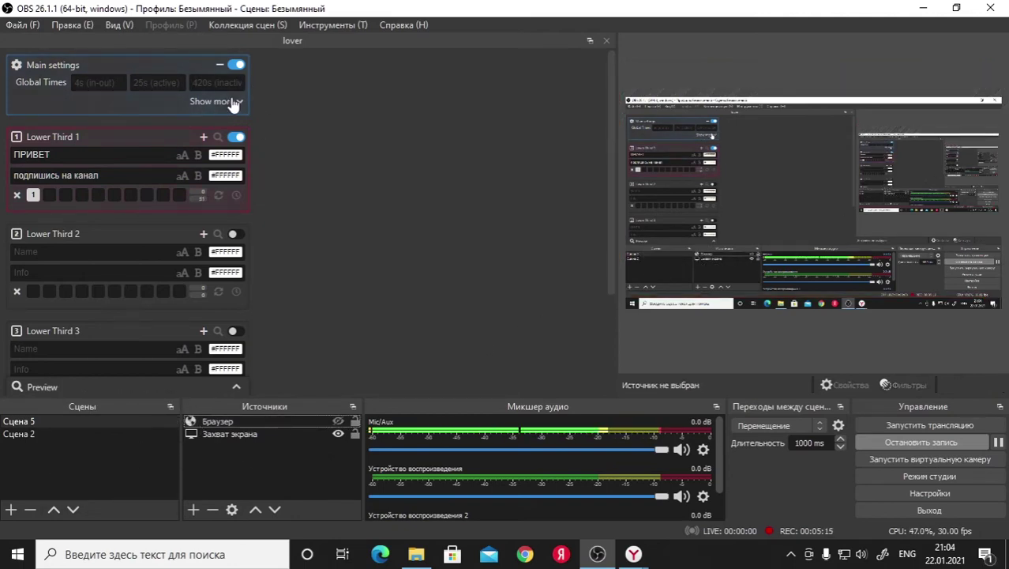
Open the OBS scripts dialog and remove the loaded lower-thirds_hotkeys.lua script
left_click(251, 24)
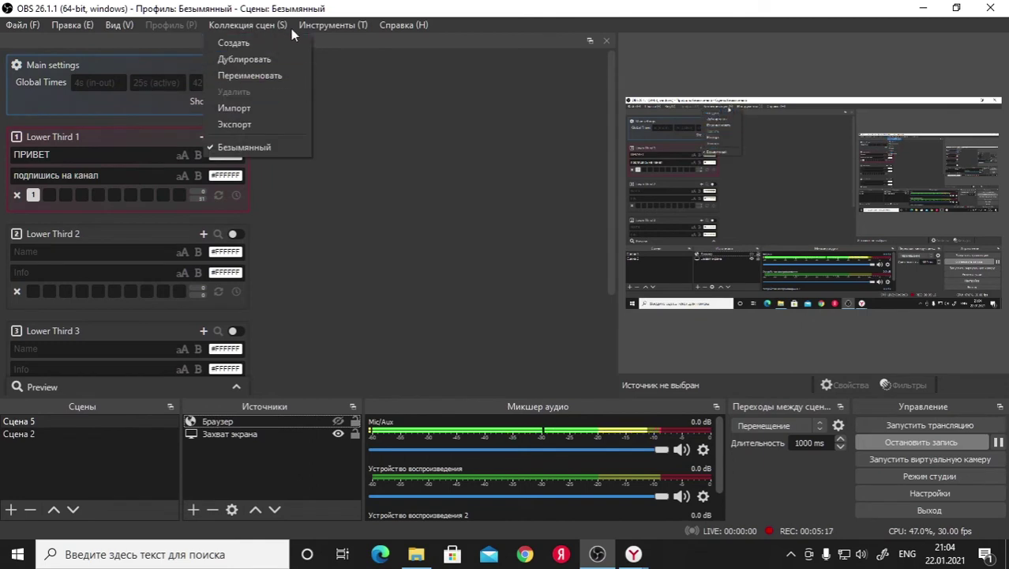
mouse_move(332, 25)
left_click(320, 147)
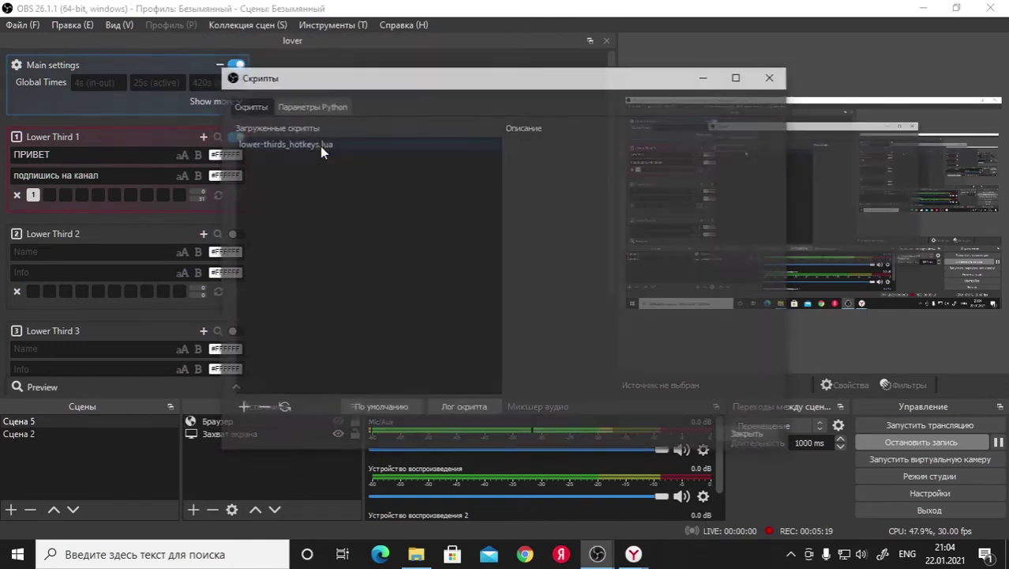
left_click(322, 143)
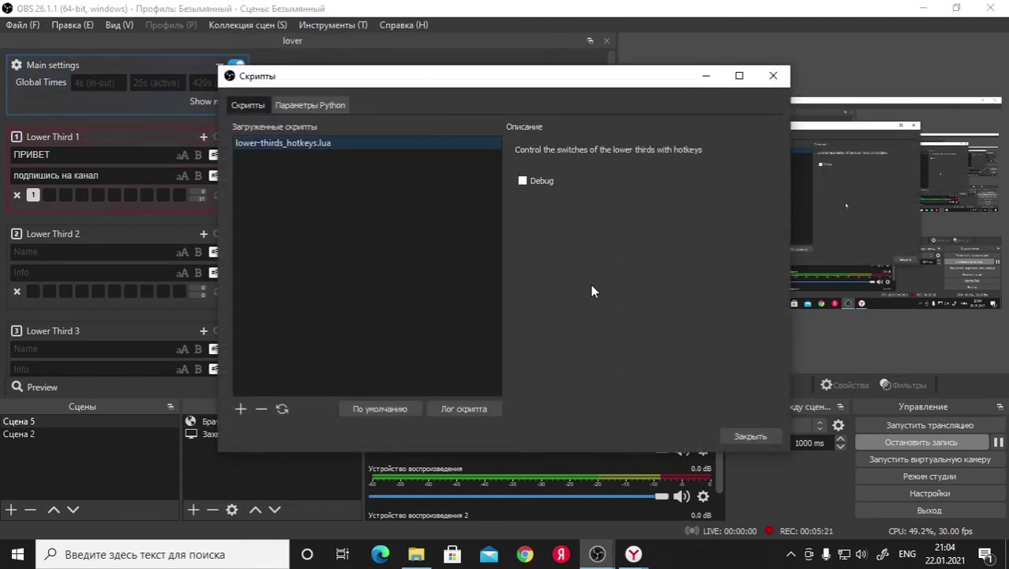
left_click(262, 408)
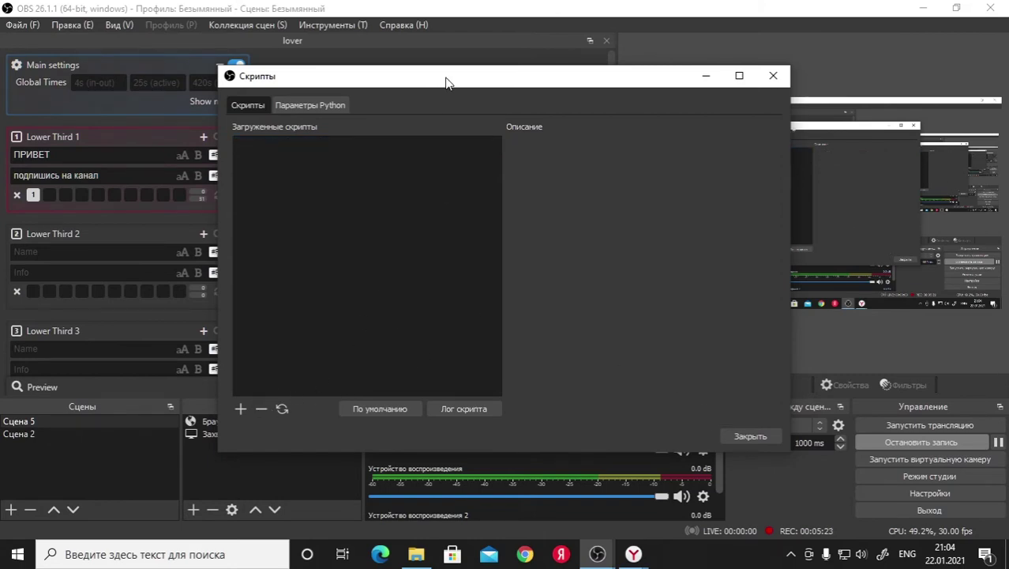
Start adding a script and look up the lower thirds folder's path in File Explorer
left_click_drag(446, 81, 501, 70)
left_click(297, 397)
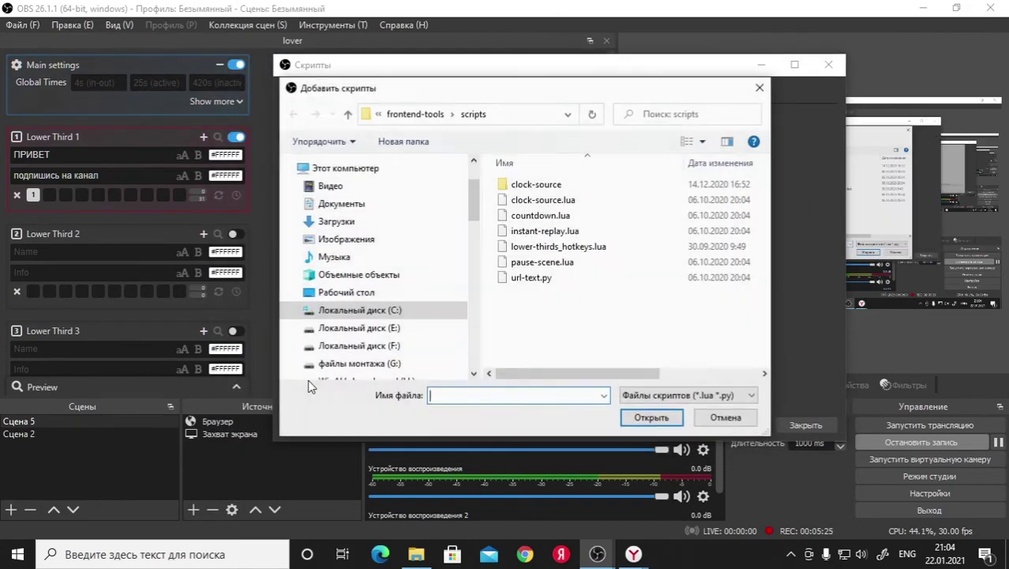
left_click(415, 555)
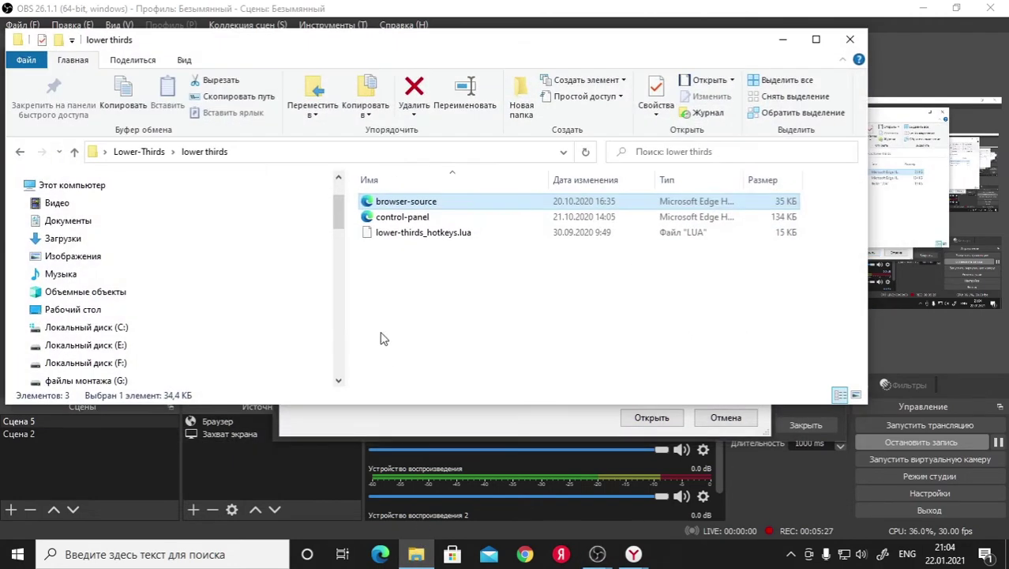
left_click(308, 153)
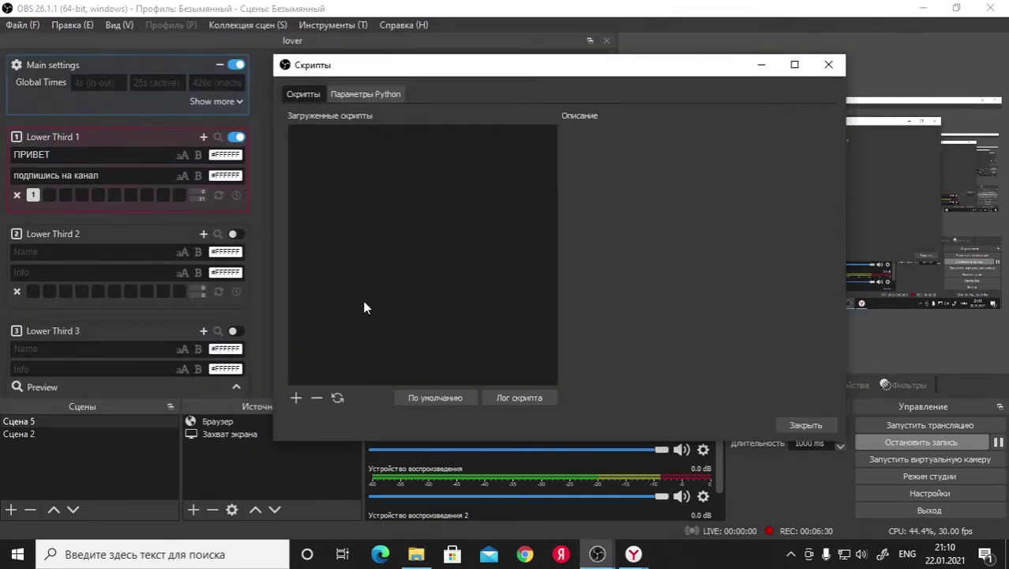
Add the lower-thirds_hotkeys.lua script from obs-studio\Lower-Thirds\lower thirds and close the scripts dialog
left_click(297, 397)
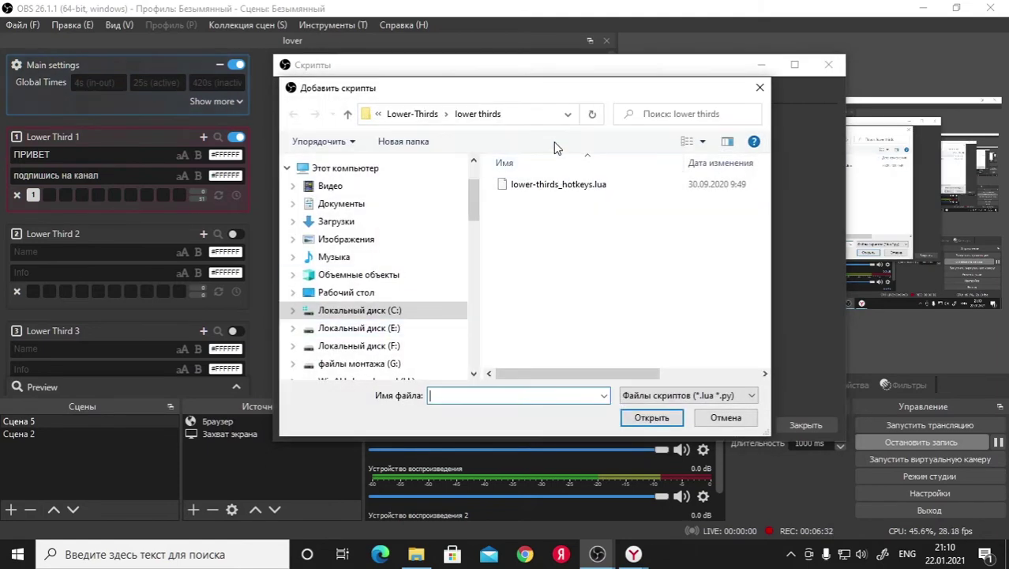
left_click(535, 117)
left_click(534, 116)
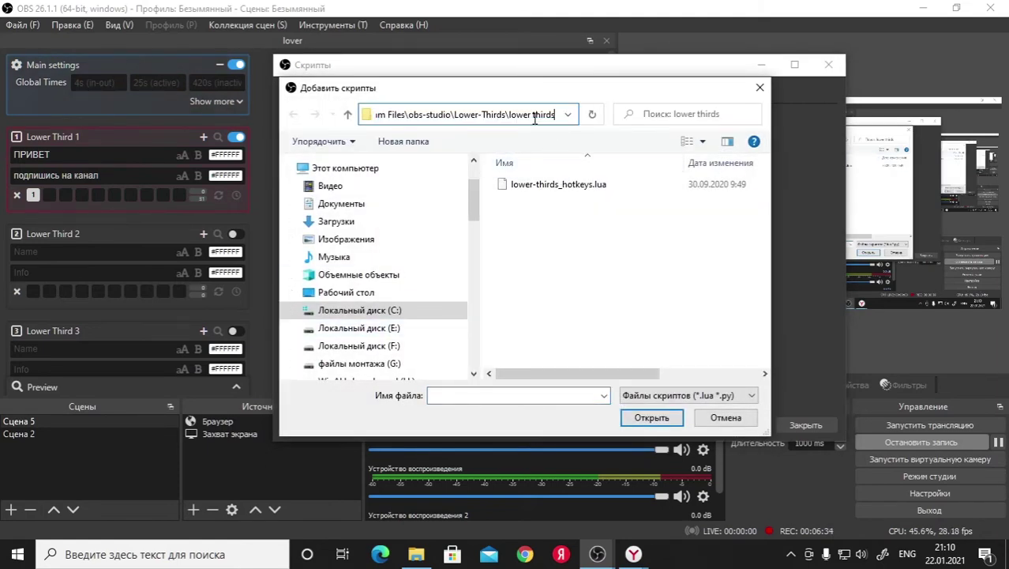
left_click(412, 114)
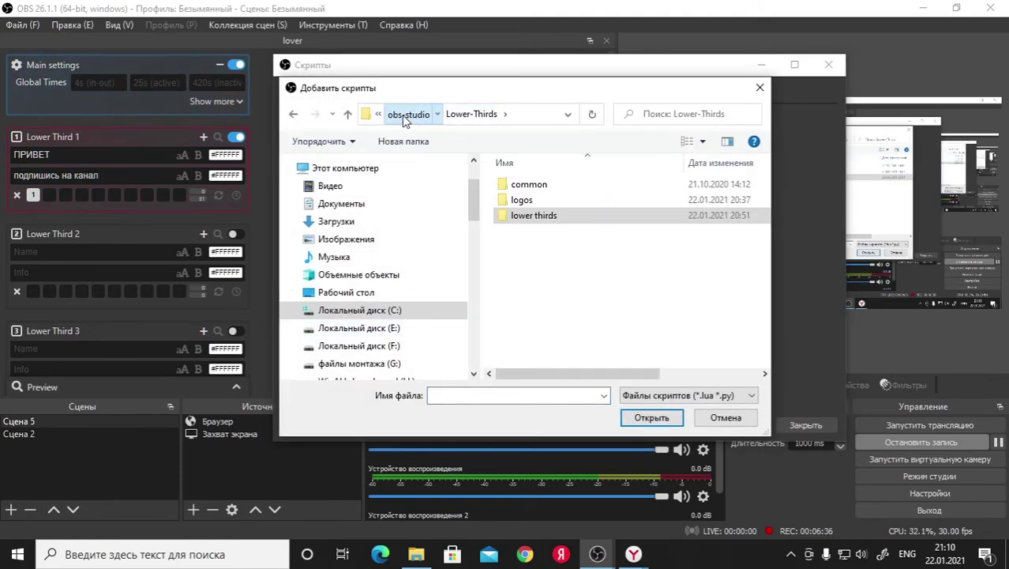
left_click(405, 116)
double_click(526, 215)
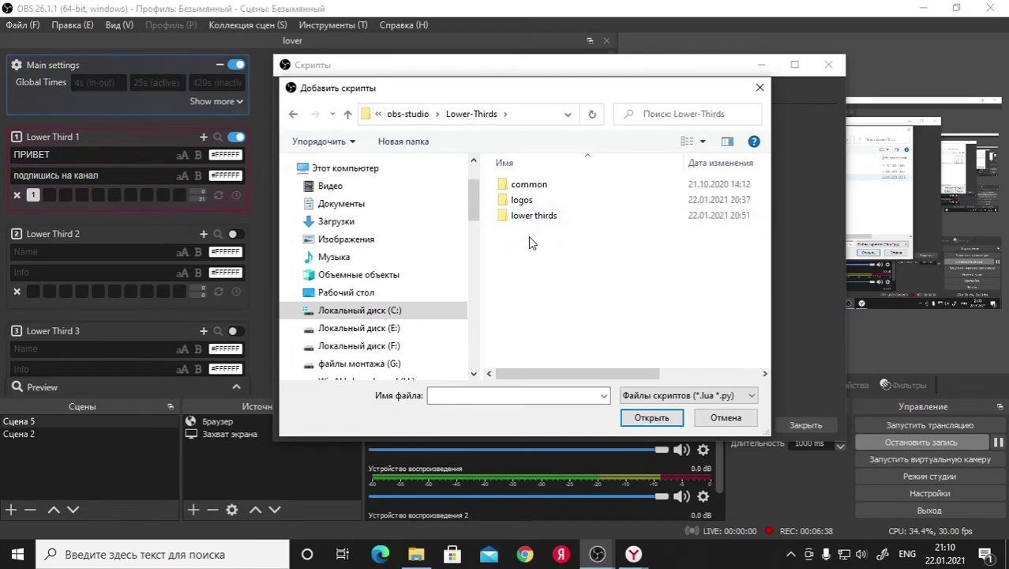
double_click(534, 216)
left_click(528, 186)
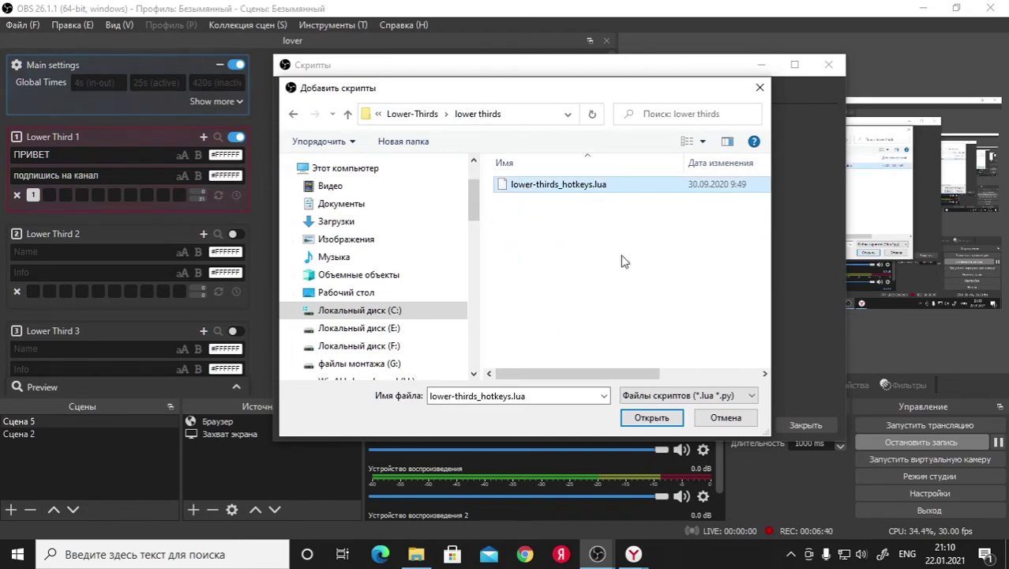
left_click(651, 417)
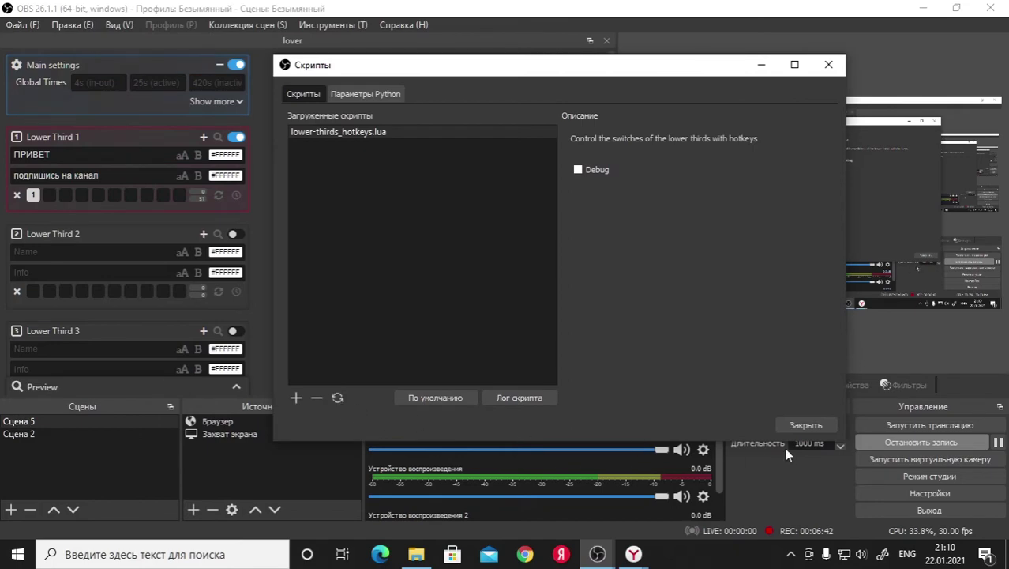
left_click(808, 424)
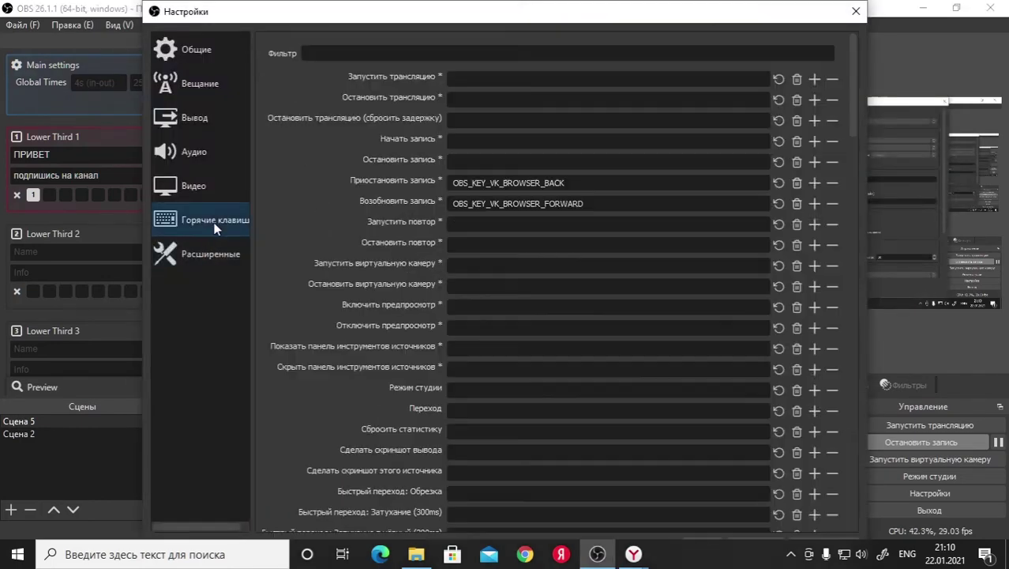
Look through the Load Slot hotkeys for LT#1 to LT#4 in the hotkey settings and close the settings
scroll(393, 315, "down", 10)
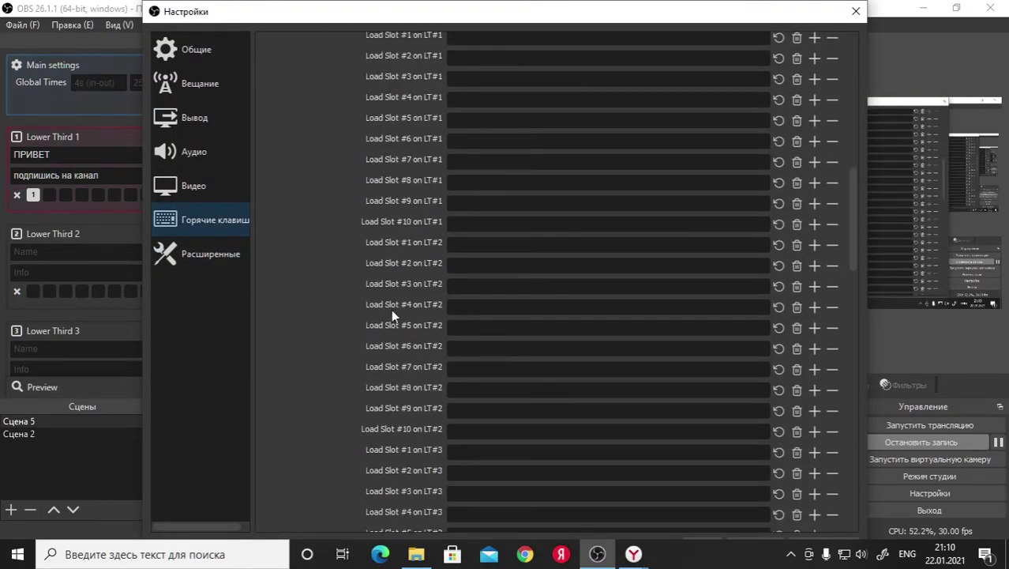
scroll(406, 309, "up", 4)
scroll(405, 310, "down", 15)
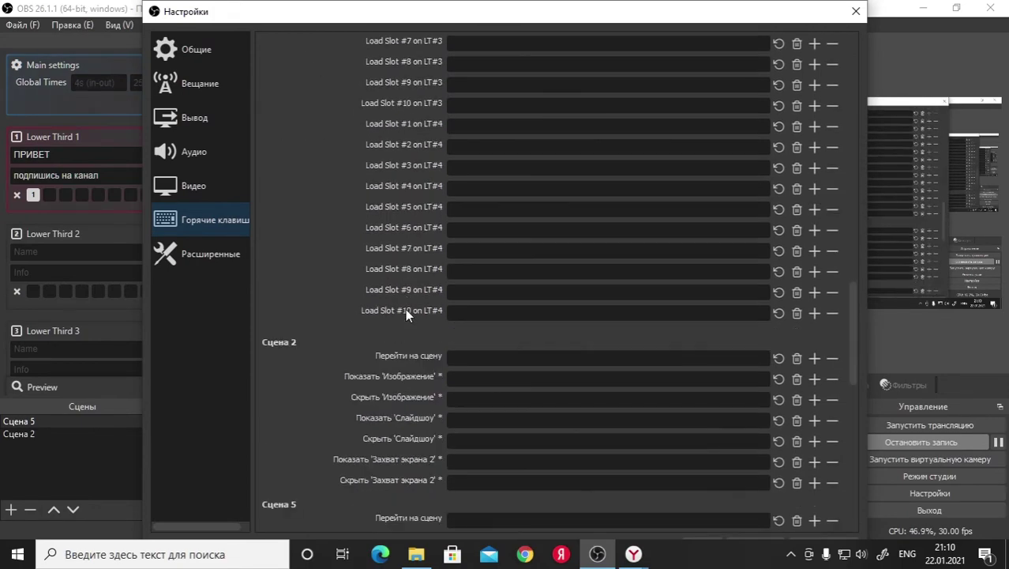
key("Escape")
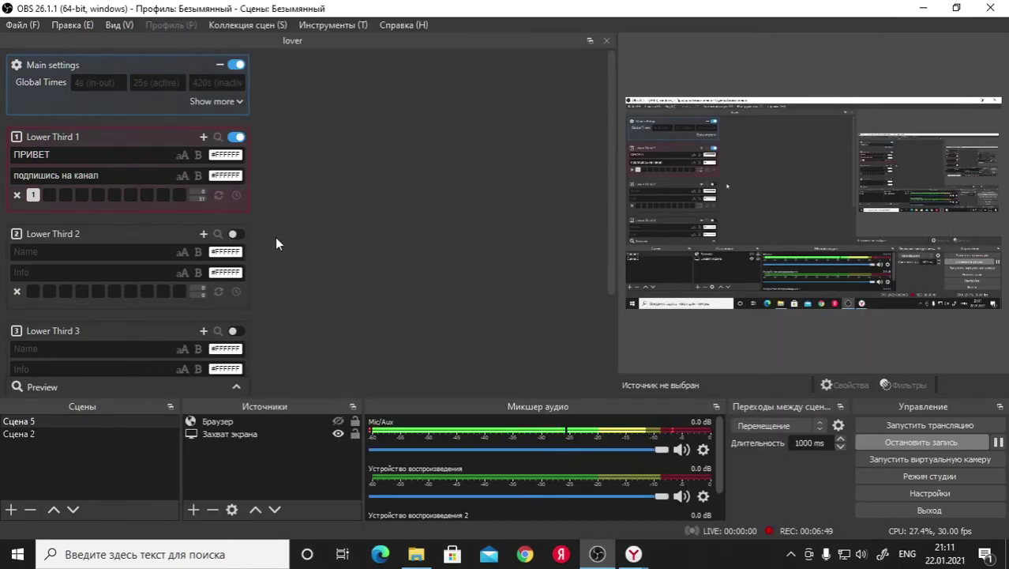
Expand the additional options of the lover panel's main settings
scroll(271, 241, "down", 2)
scroll(271, 241, "up", 2)
scroll(256, 206, "down", 2)
scroll(256, 205, "up", 2)
left_click(209, 101)
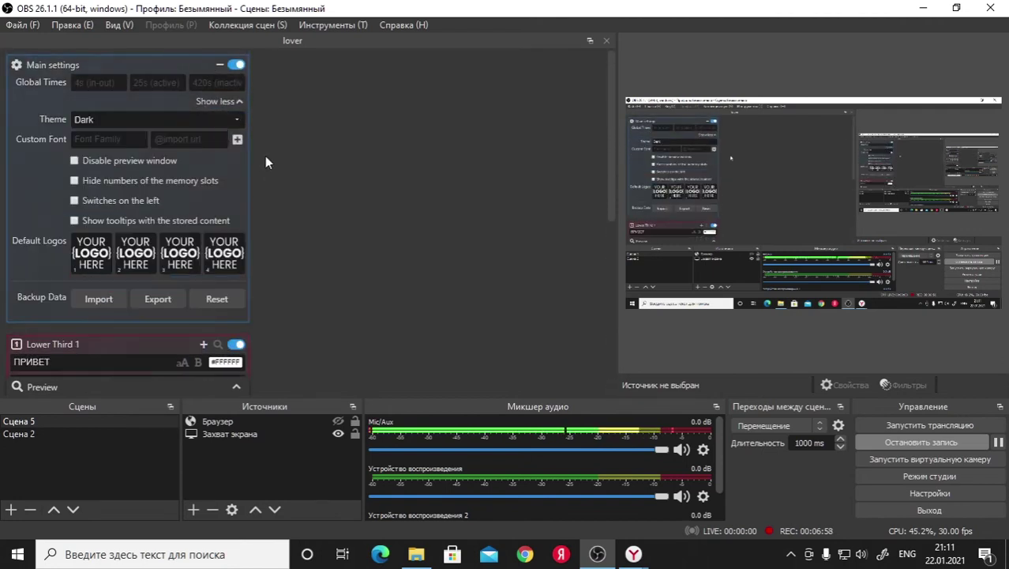
left_click(114, 121)
left_click(210, 101)
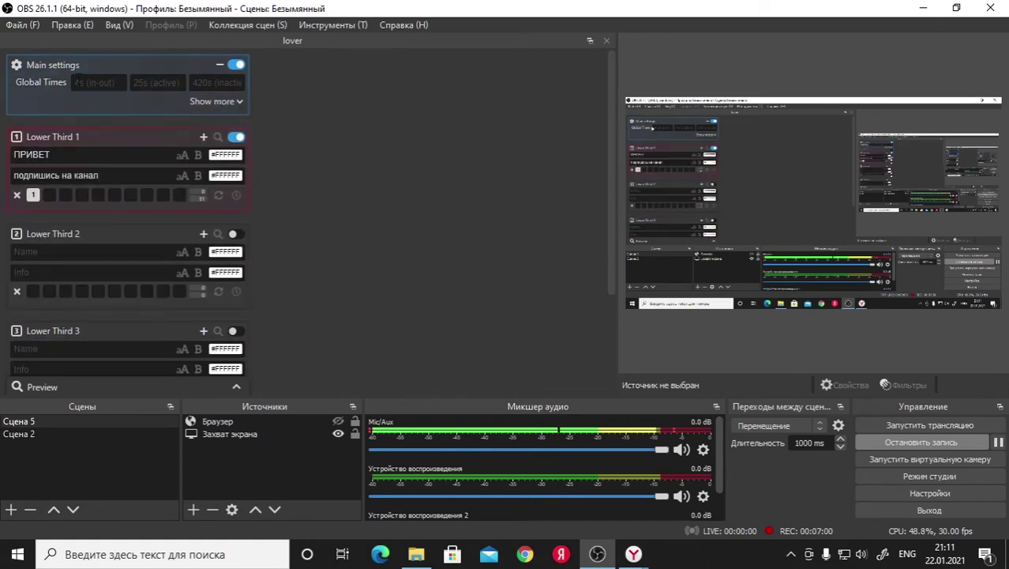
left_click(226, 104)
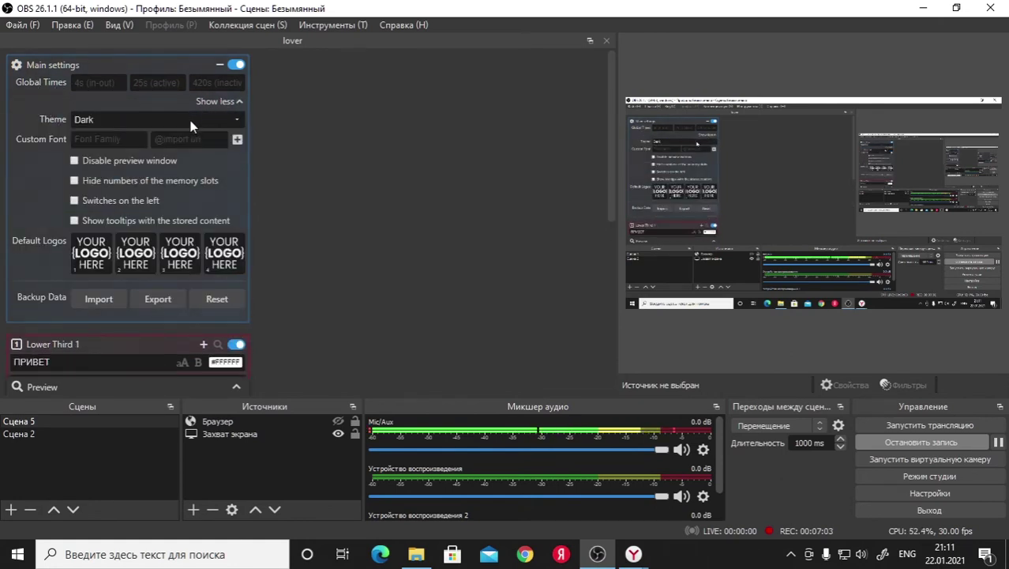
Try the Acri and Rachni themes for the lower thirds panel and return it to Dark
left_click(192, 122)
left_click(109, 160)
left_click(122, 119)
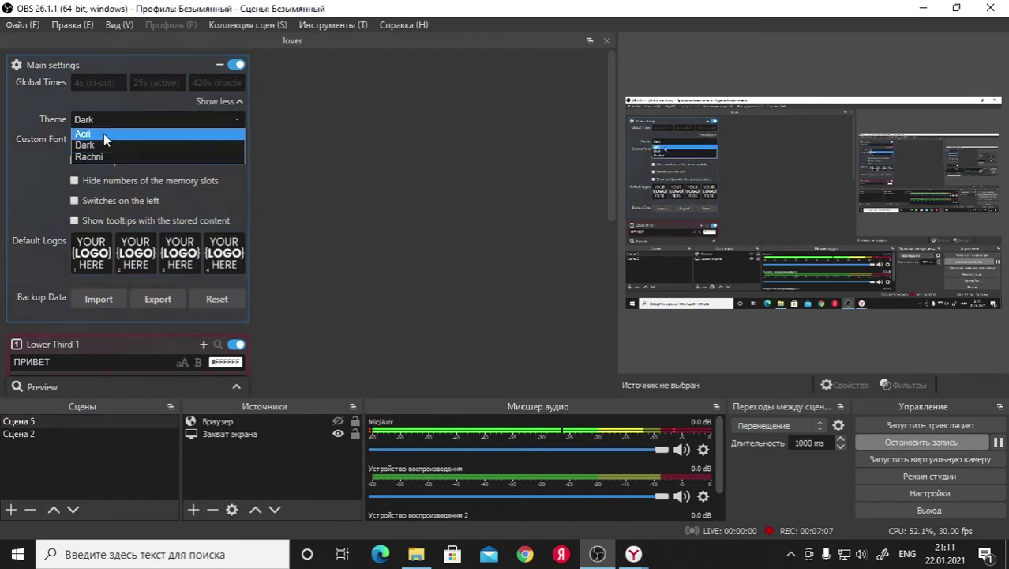
left_click(103, 133)
left_click(149, 120)
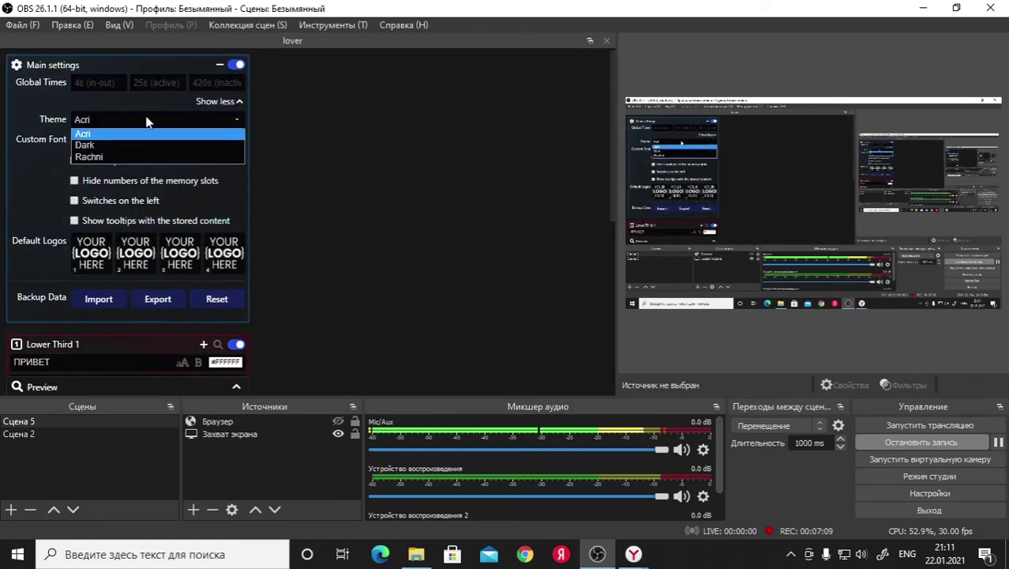
left_click(112, 156)
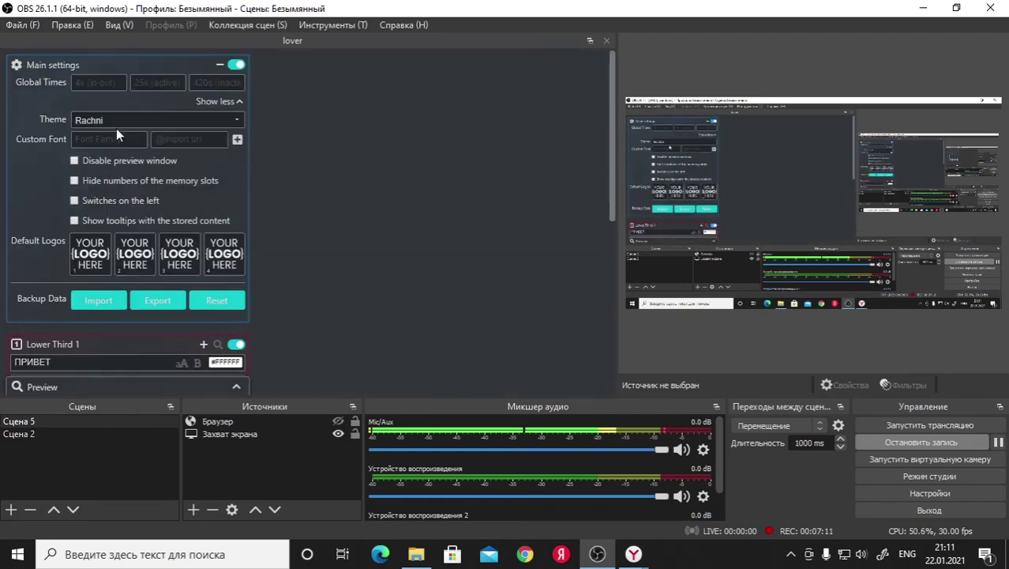
left_click(116, 123)
left_click(112, 147)
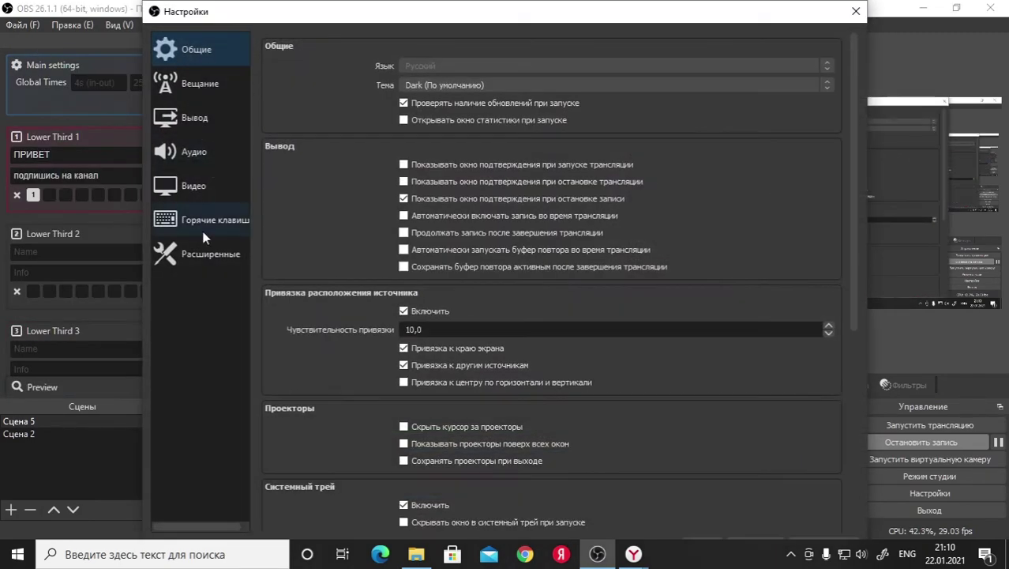
left_click(203, 238)
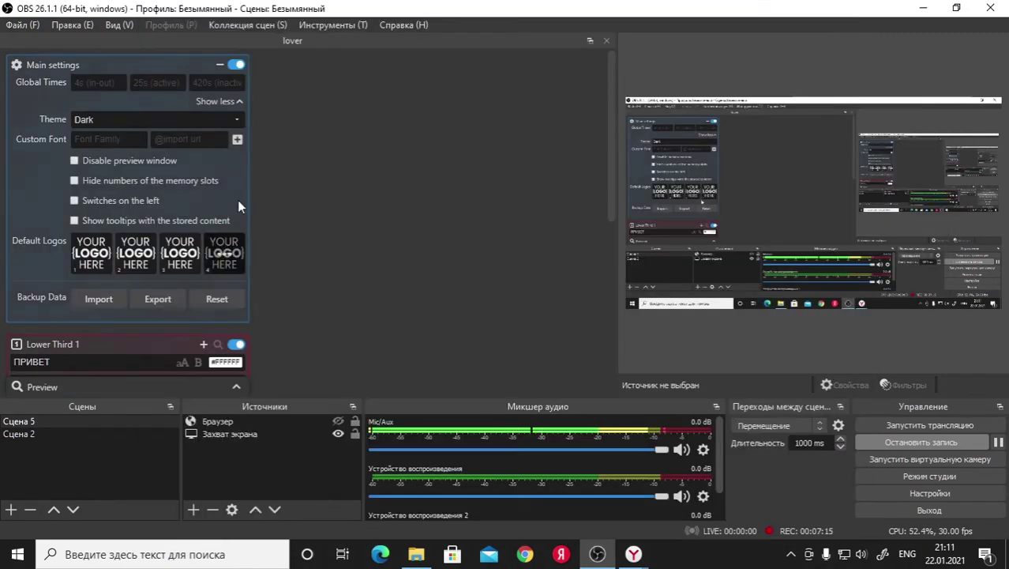
Try the options that disable the preview window, hide the memory slot numbers and place the switches on the left
scroll(92, 198, "down", 3)
scroll(92, 192, "up", 4)
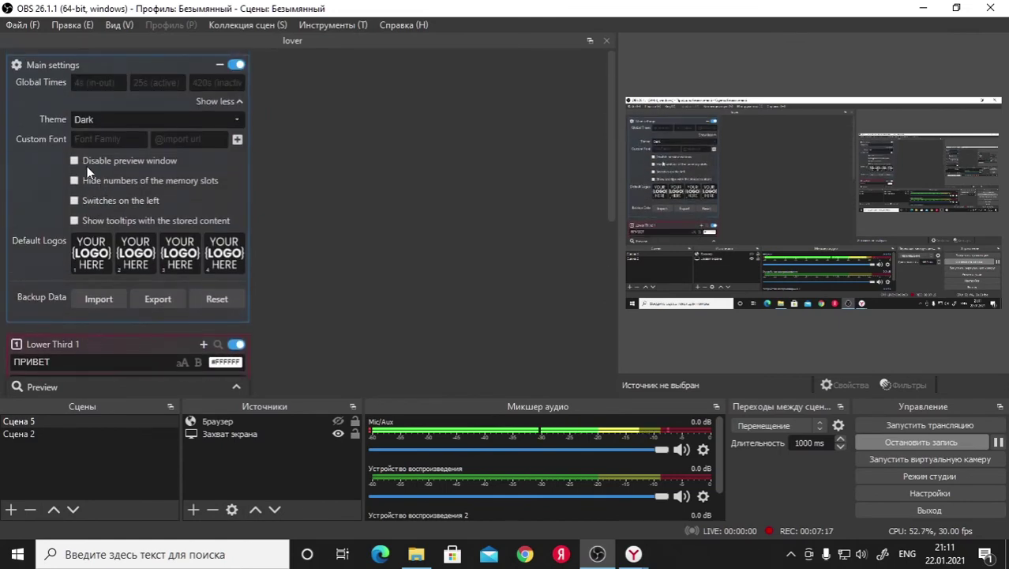
scroll(82, 200, "down", 6)
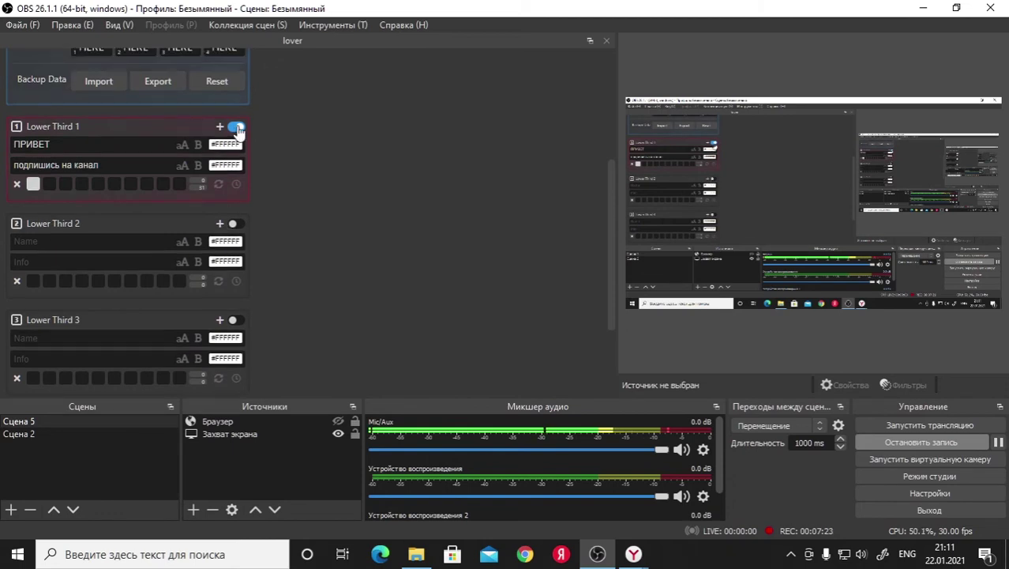
scroll(47, 178, "up", 4)
left_click(74, 127)
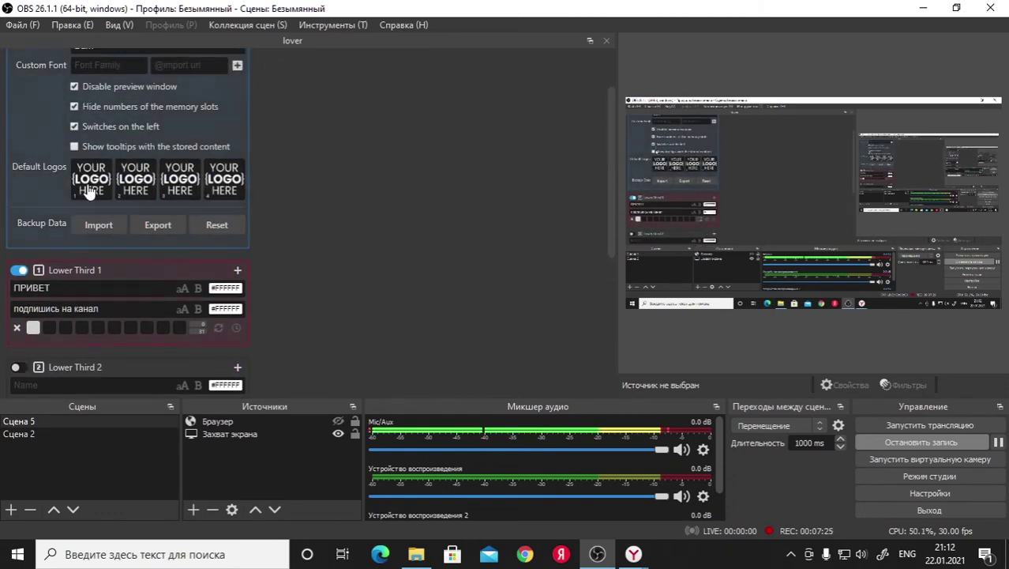
left_click(72, 128)
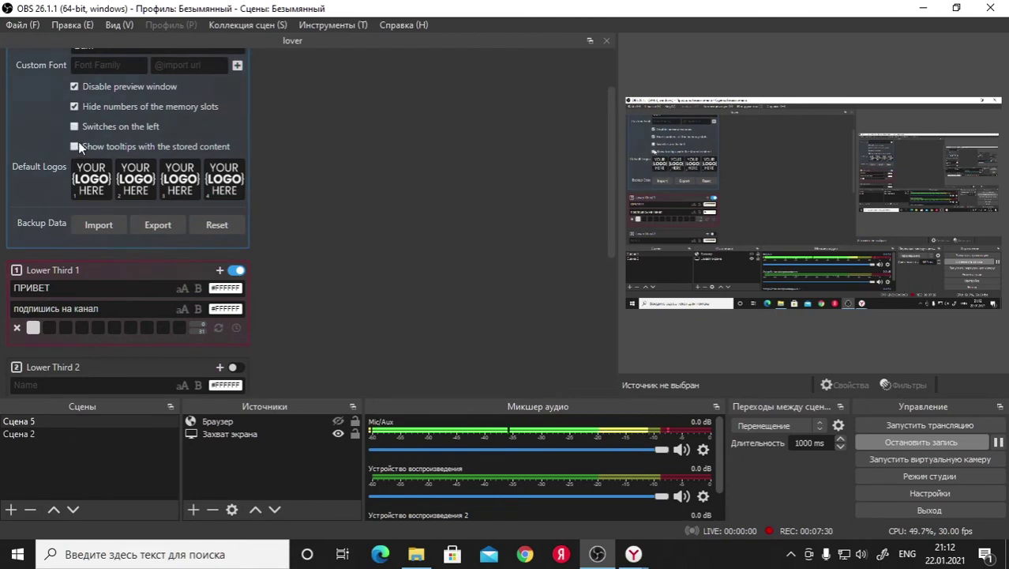
Turn the preview window and memory slot numbers back on and enable tooltips with the stored content
left_click(75, 87)
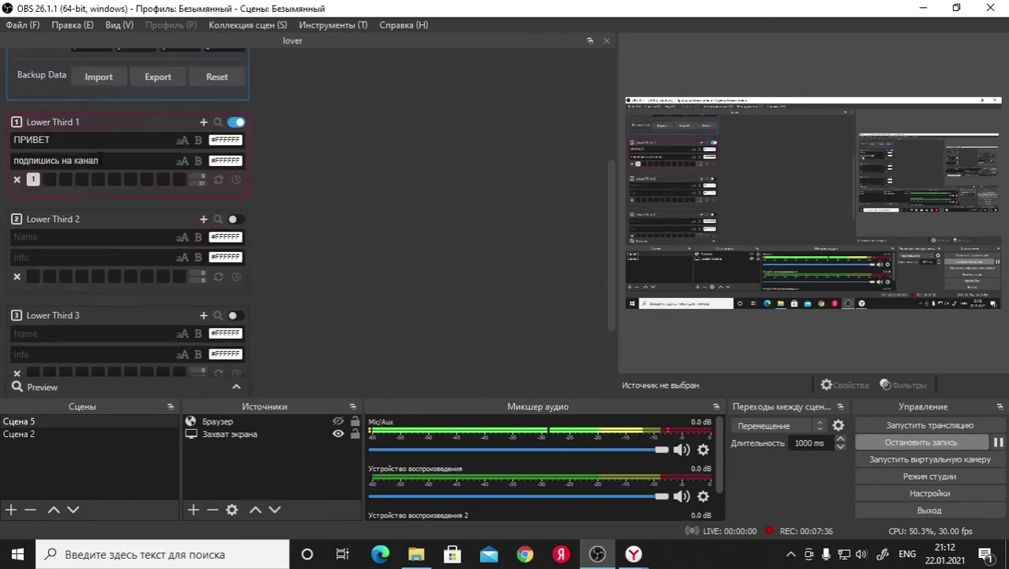
scroll(91, 170, "down", 2)
scroll(87, 213, "up", 1)
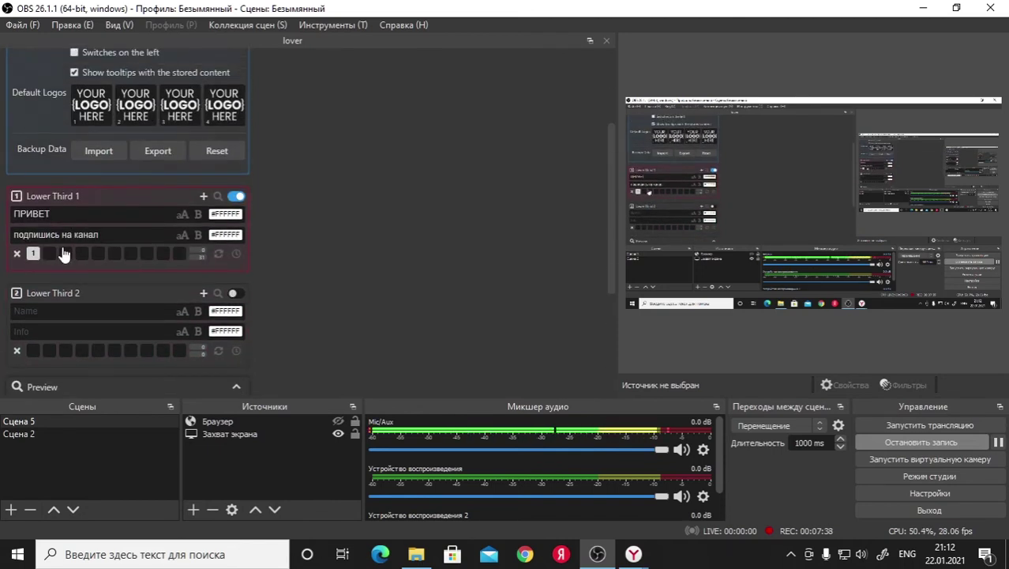
scroll(101, 245, "up", 3)
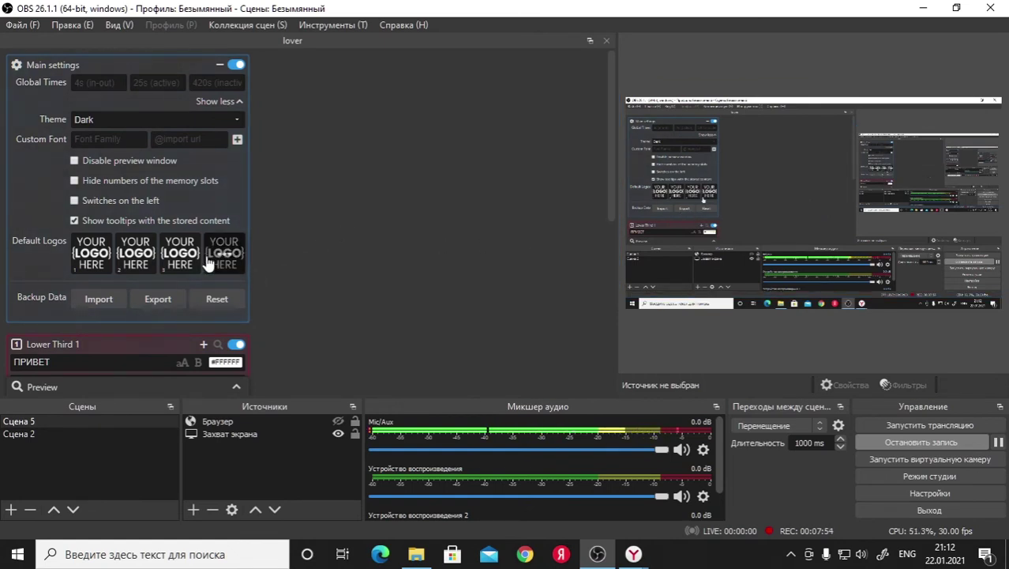
left_click(90, 144)
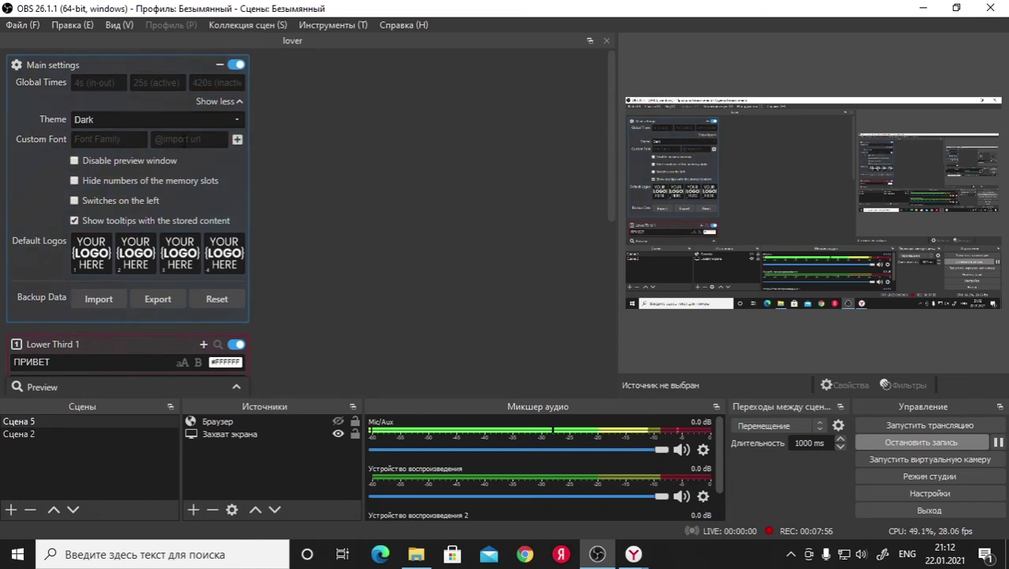
left_click(200, 140)
Store the current Lower Third 1 content in its memory slot 3
scroll(144, 197, "down", 5)
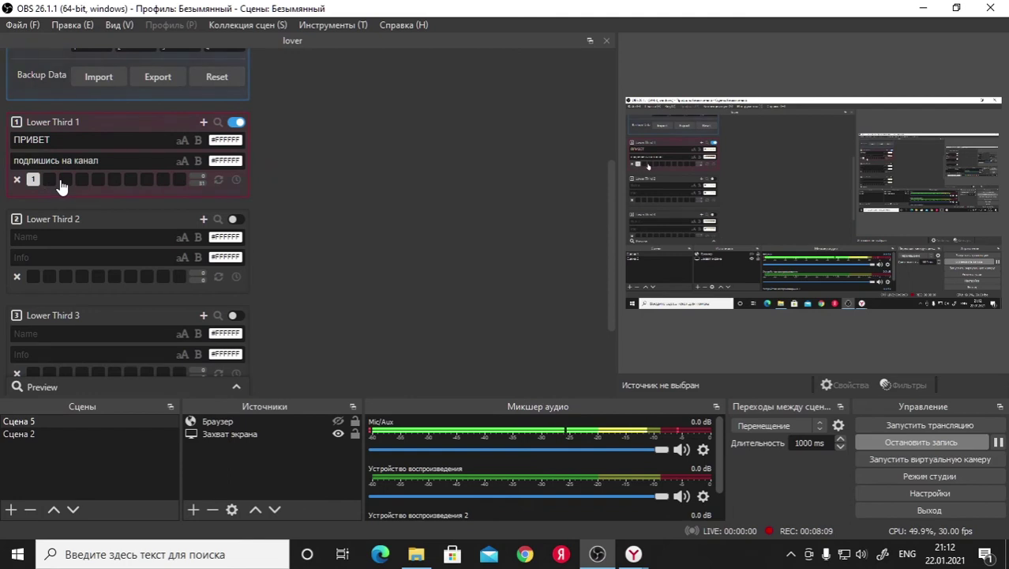
left_click(66, 180)
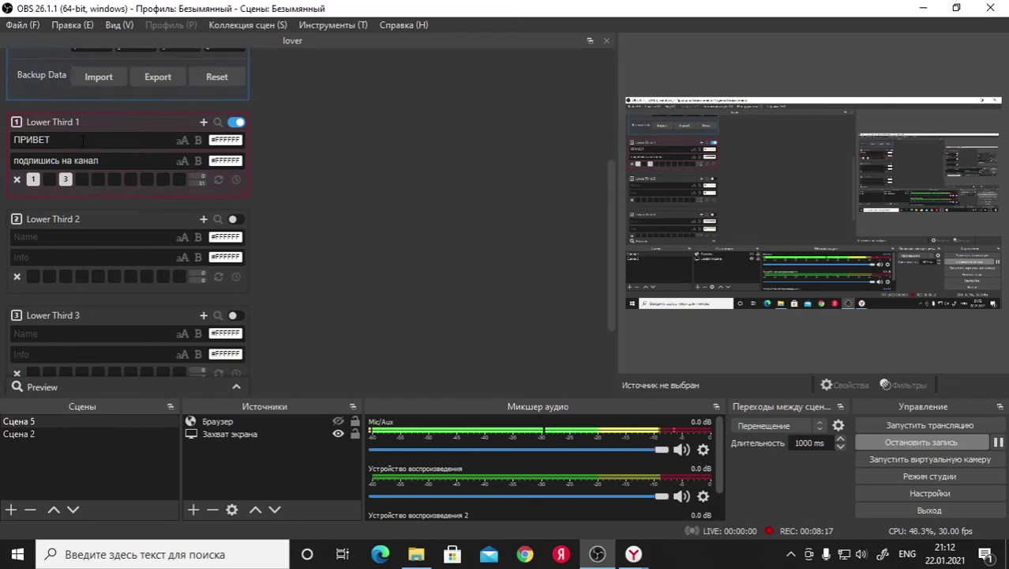
left_click(118, 144)
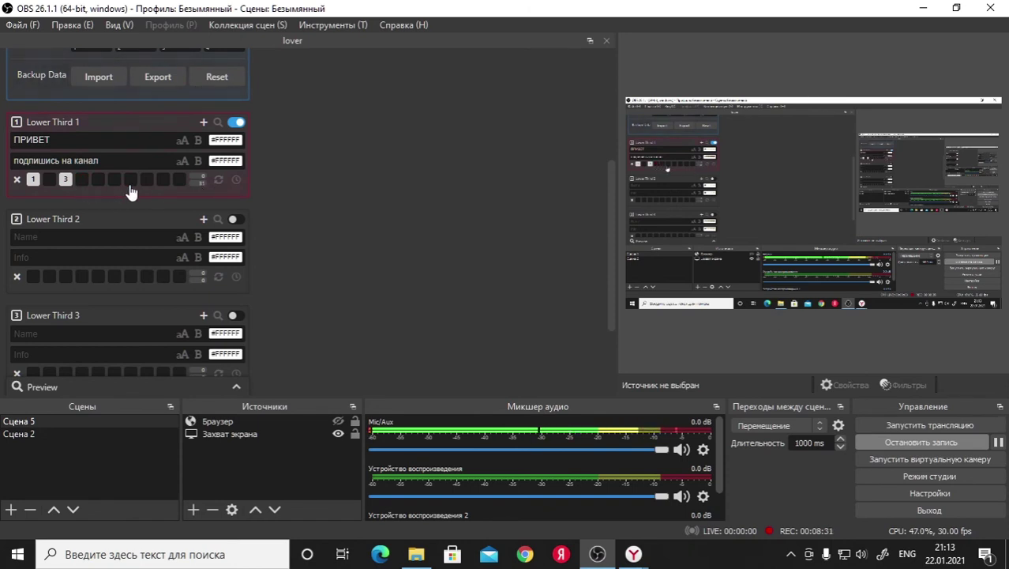
scroll(138, 224, "down", 3)
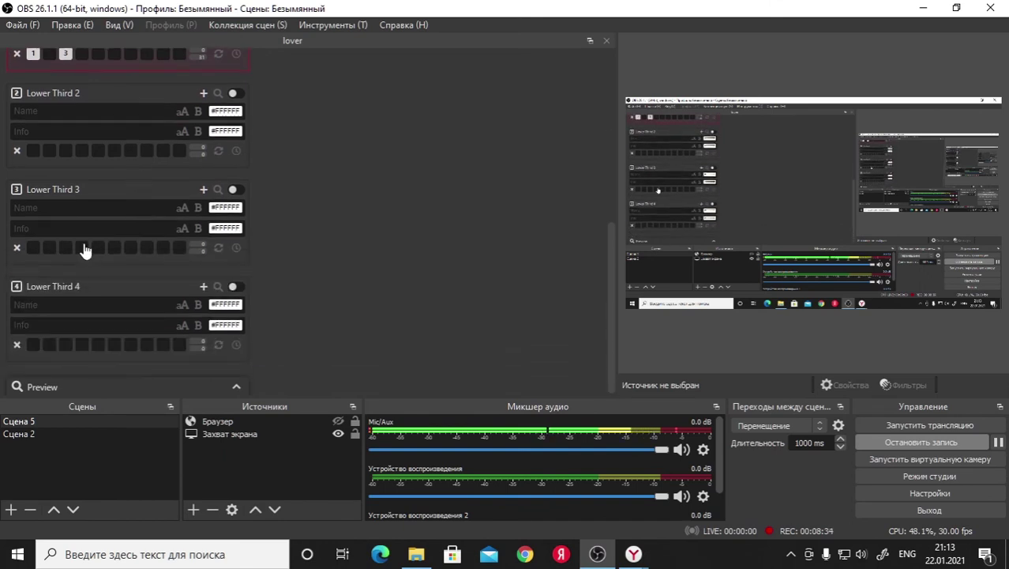
Expand the style options of Lower Third 1 and turn on its logo
scroll(111, 289, "up", 5)
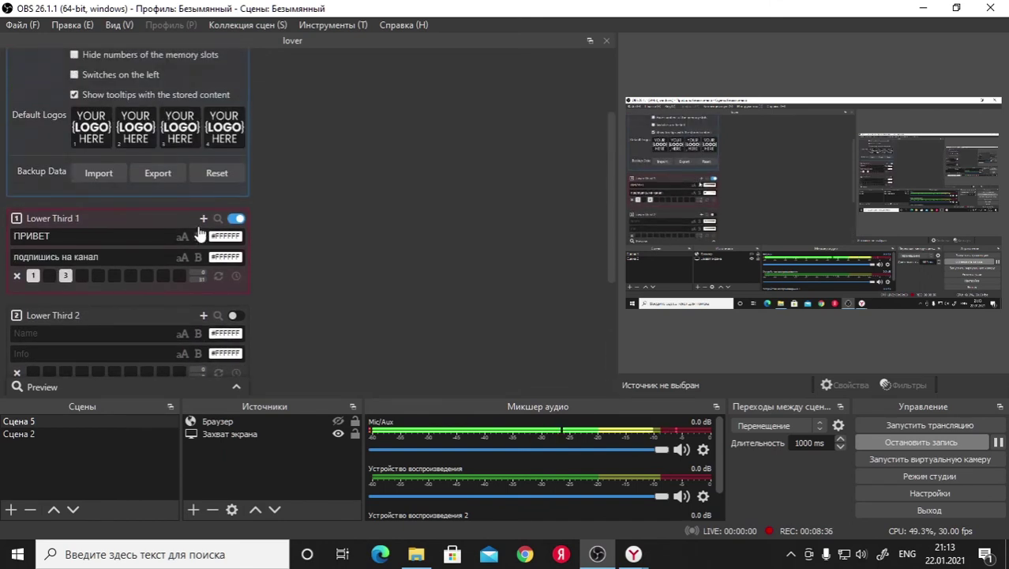
left_click(203, 216)
scroll(197, 218, "down", 3)
scroll(198, 213, "up", 2)
left_click(226, 162)
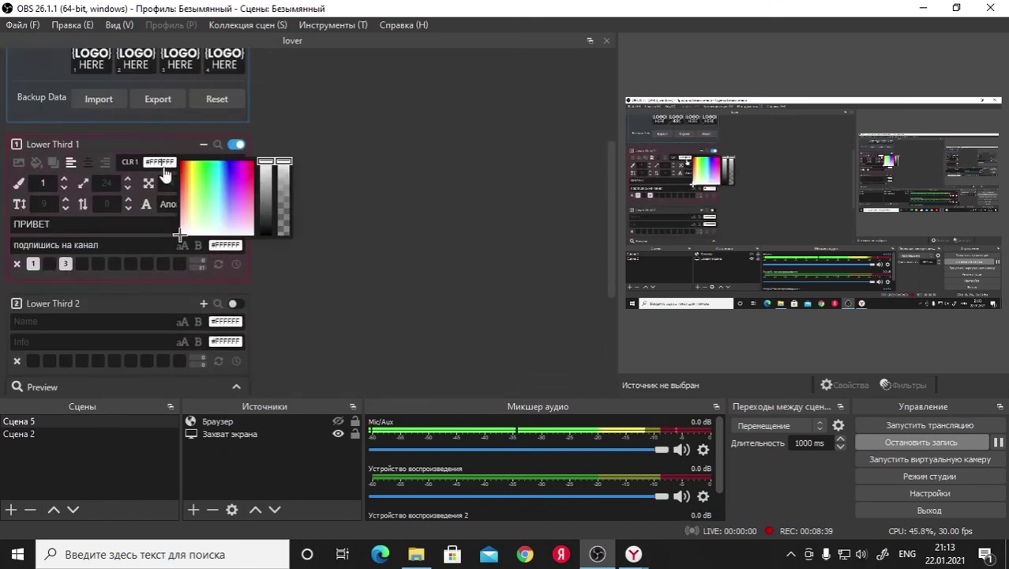
left_click(86, 187)
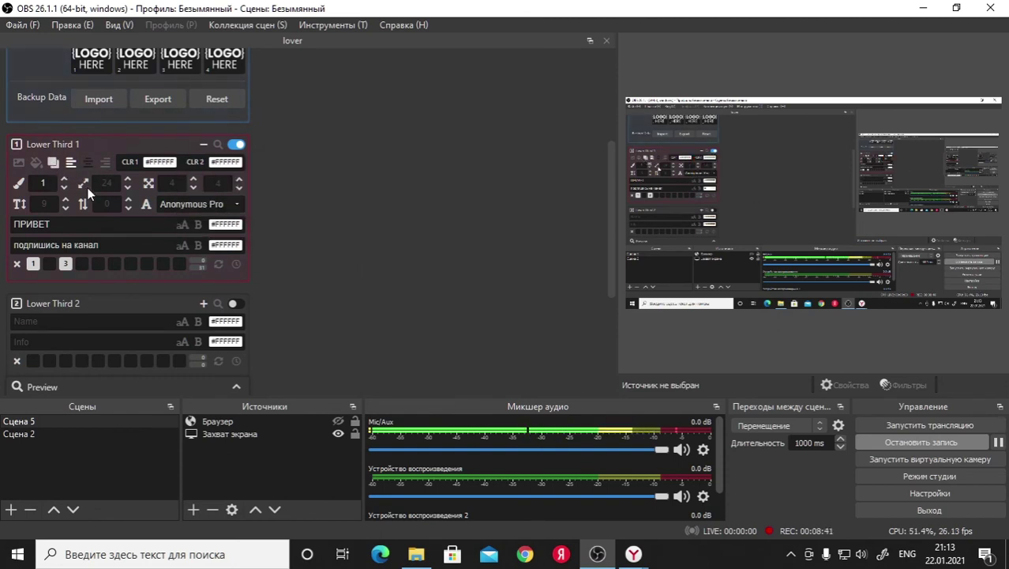
left_click(20, 163)
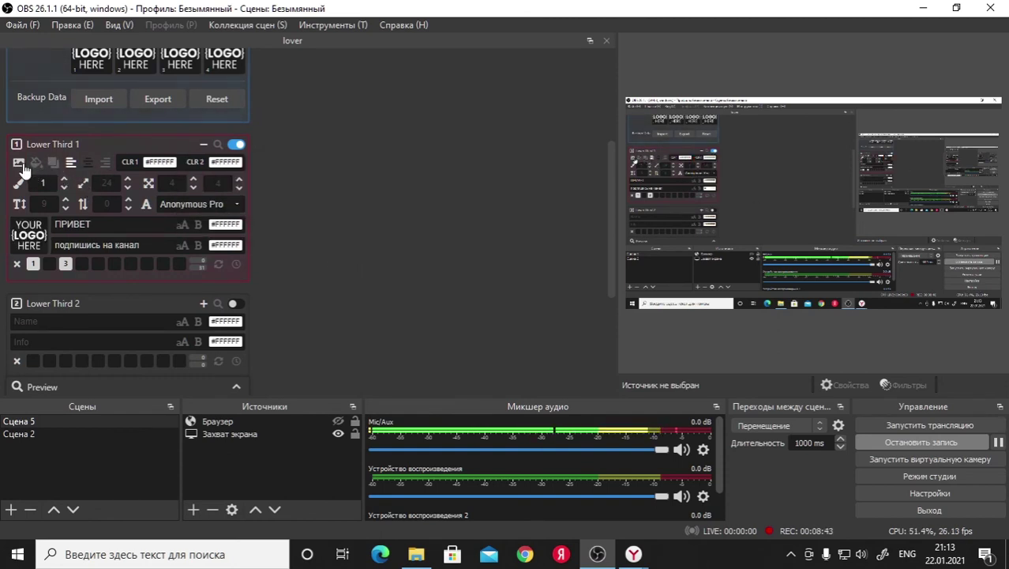
Set the font of Lower Third 1 to Raleway
left_click(209, 205)
left_click(202, 254)
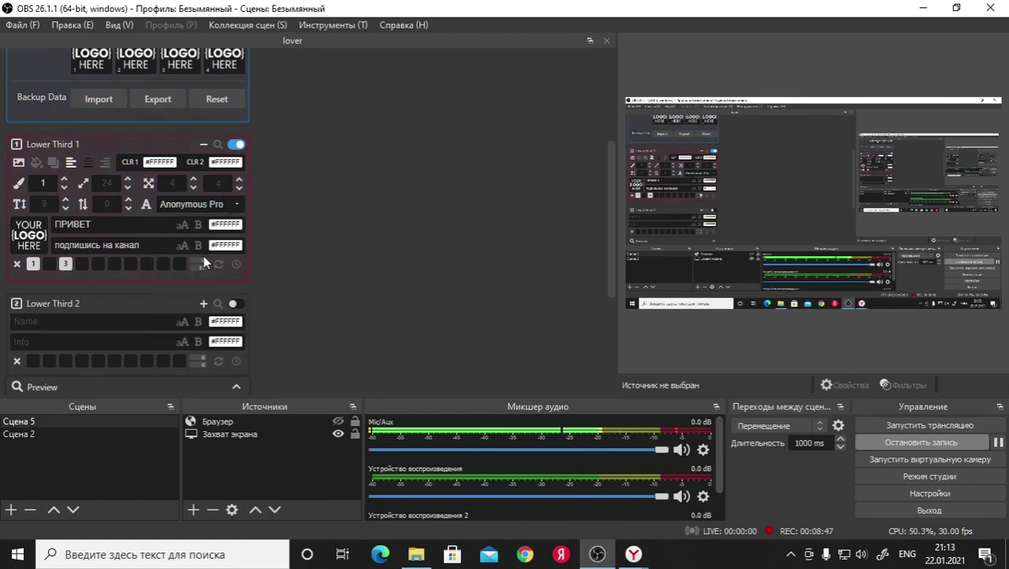
left_click(227, 210)
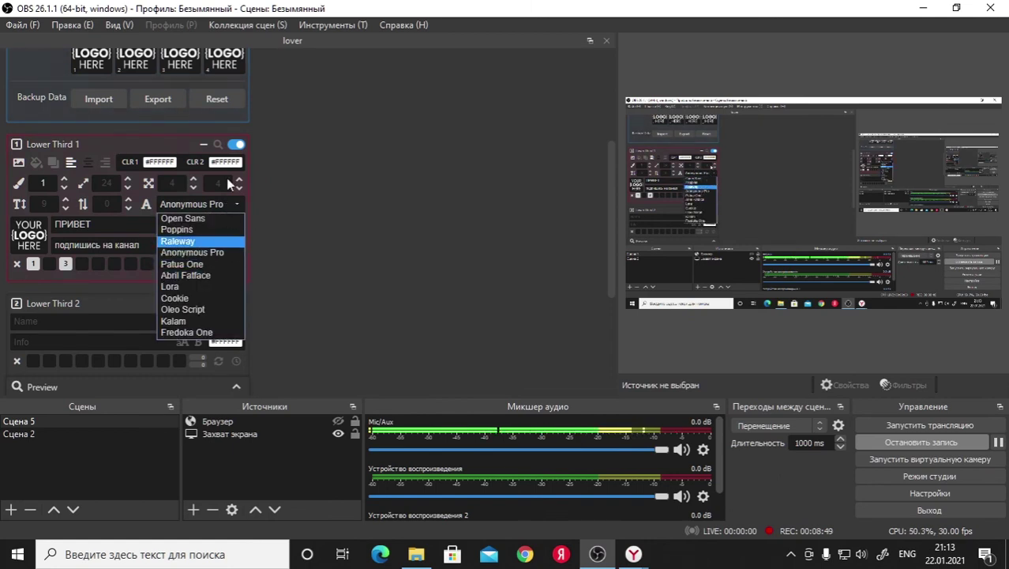
left_click(207, 241)
Show the individual in-out, active and inactive time fields of Lower Third 1
scroll(210, 206, "down", 3)
scroll(210, 206, "up", 3)
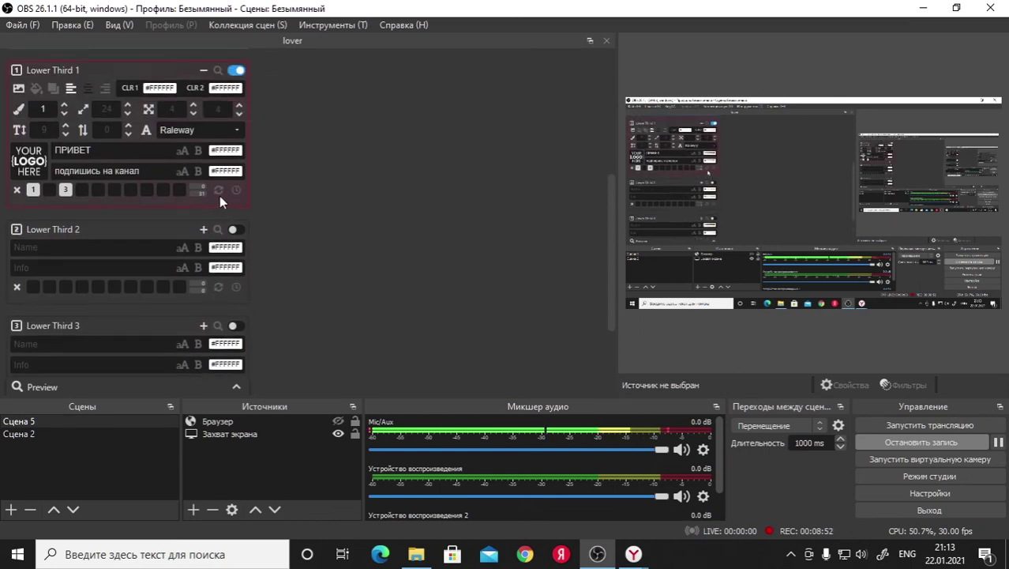
left_click(236, 190)
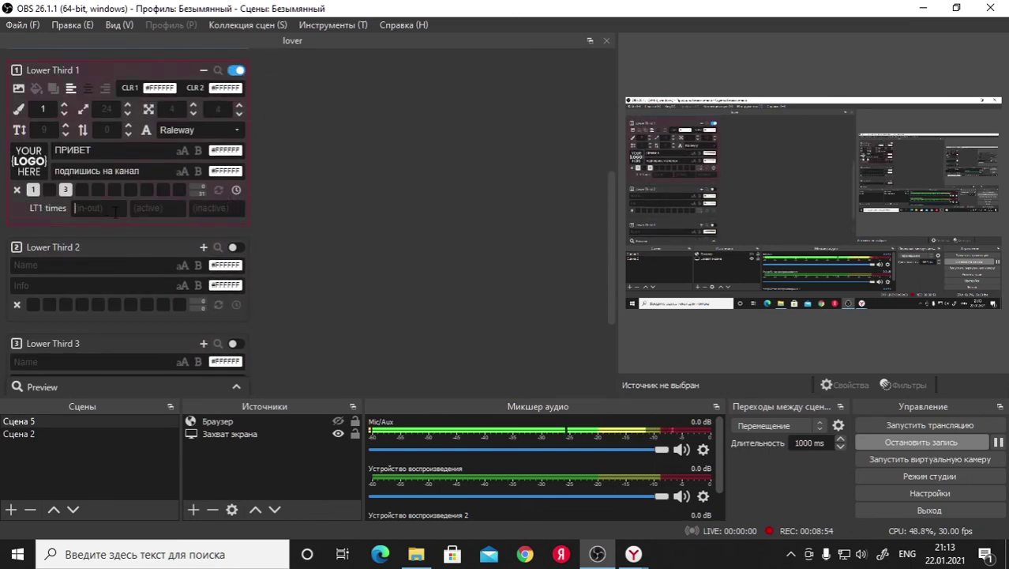
scroll(197, 253, "down", 6)
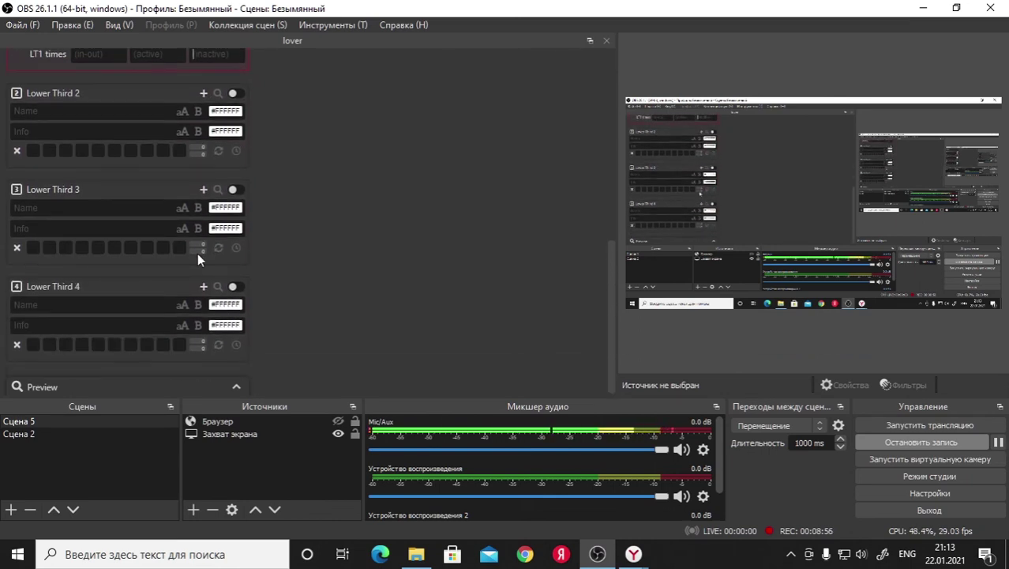
scroll(197, 252, "up", 9)
scroll(198, 260, "up", 5)
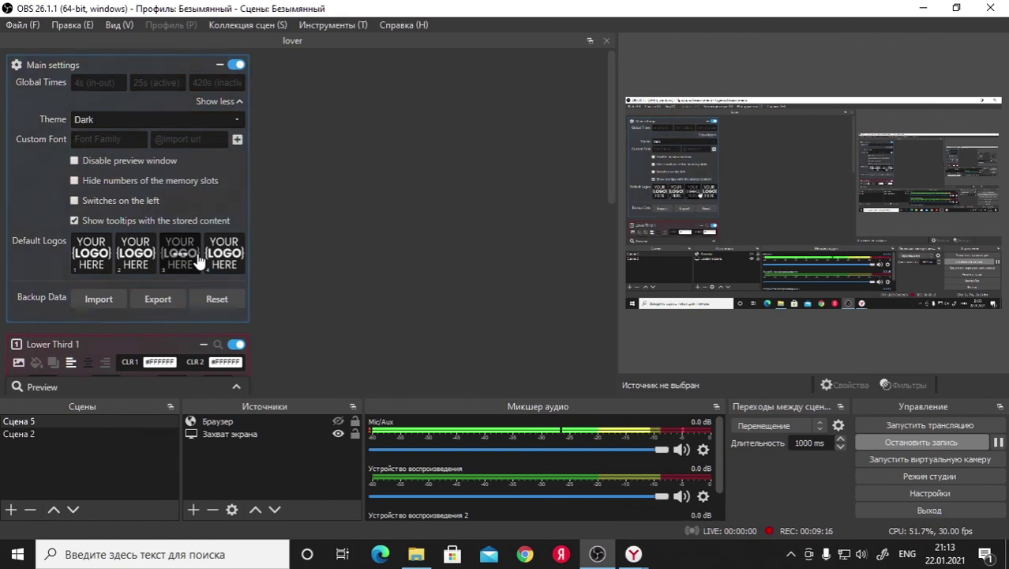
scroll(180, 282, "down", 3)
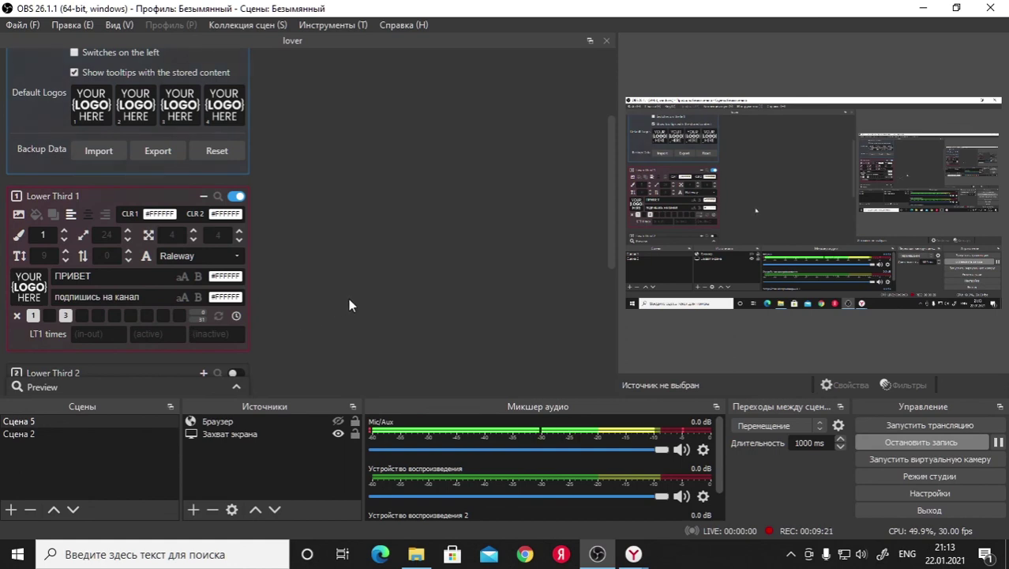
scroll(110, 312, "down", 2)
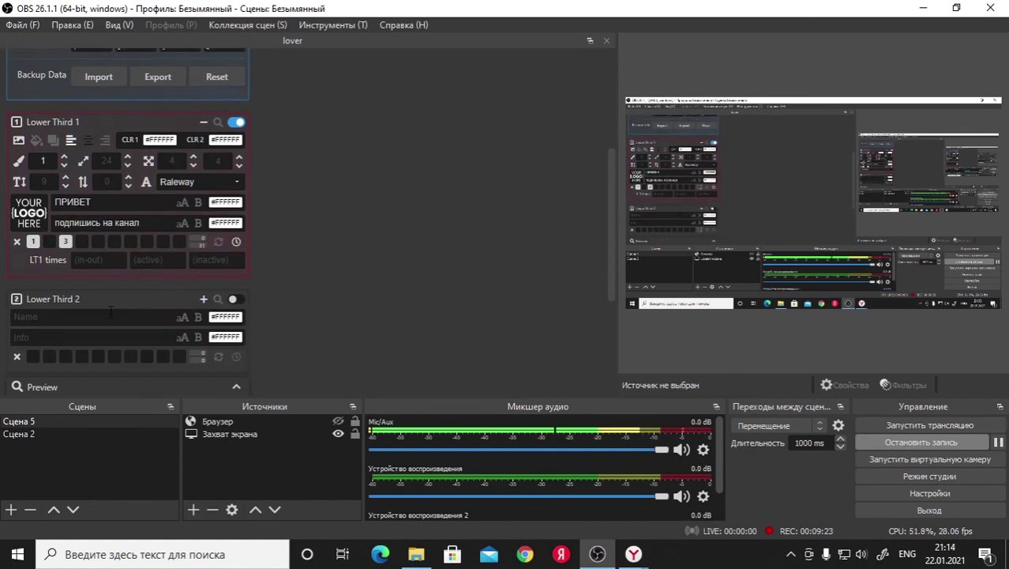
scroll(103, 308, "down", 5)
scroll(126, 288, "up", 10)
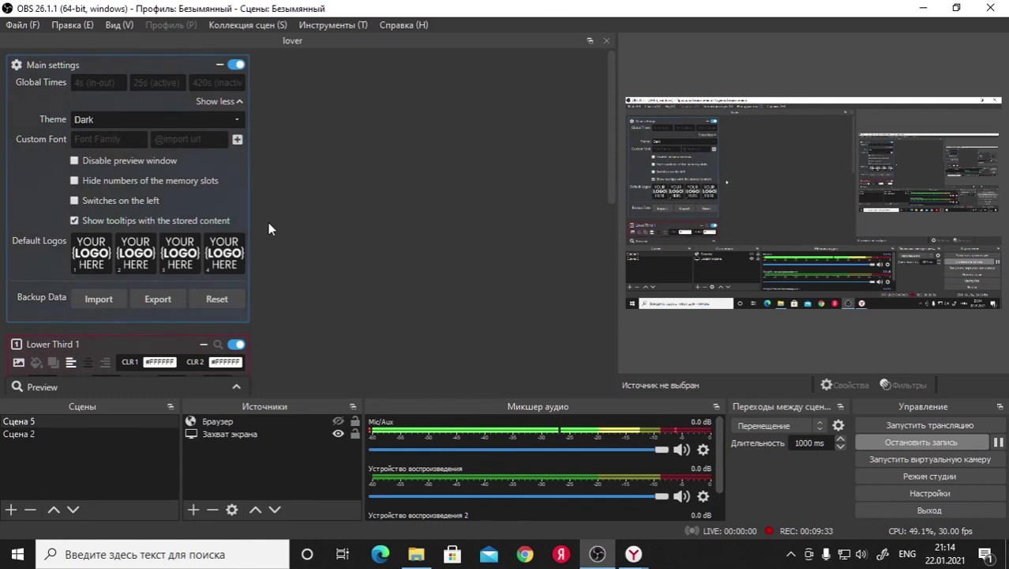
Make the Браузер source visible so that the lower third plays on the scene
scroll(187, 280, "down", 5)
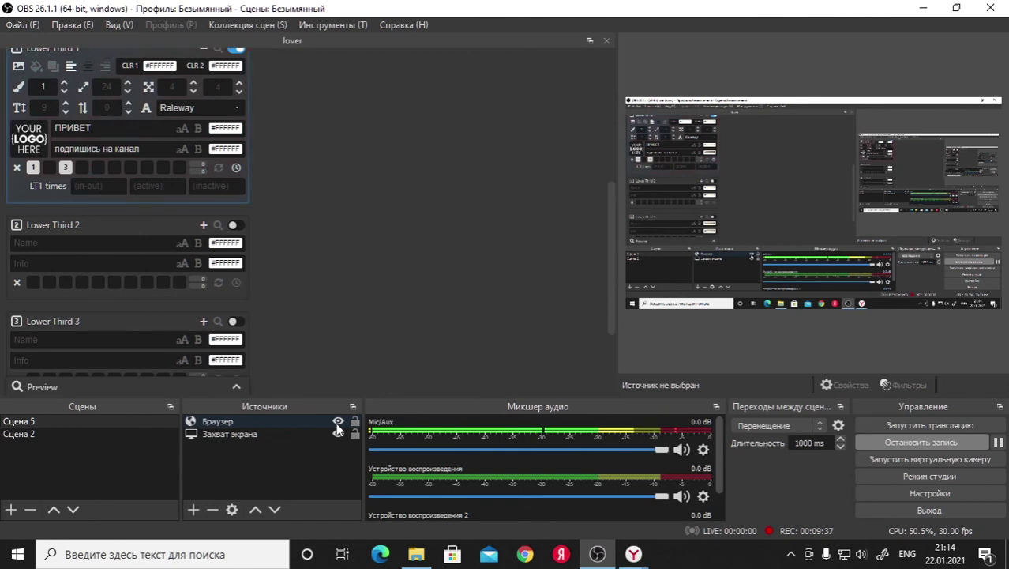
scroll(250, 229, "up", 5)
scroll(250, 225, "up", 2)
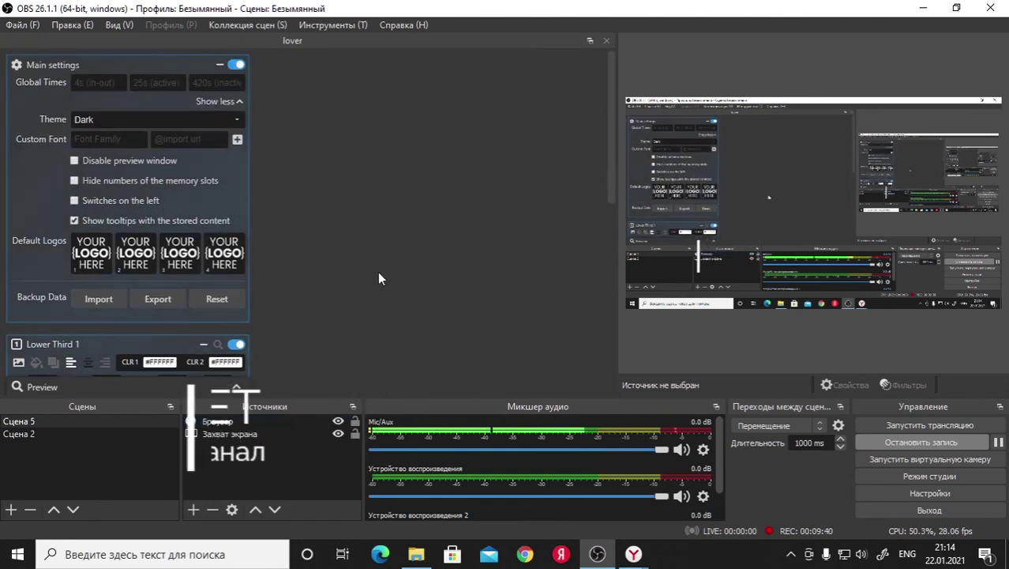